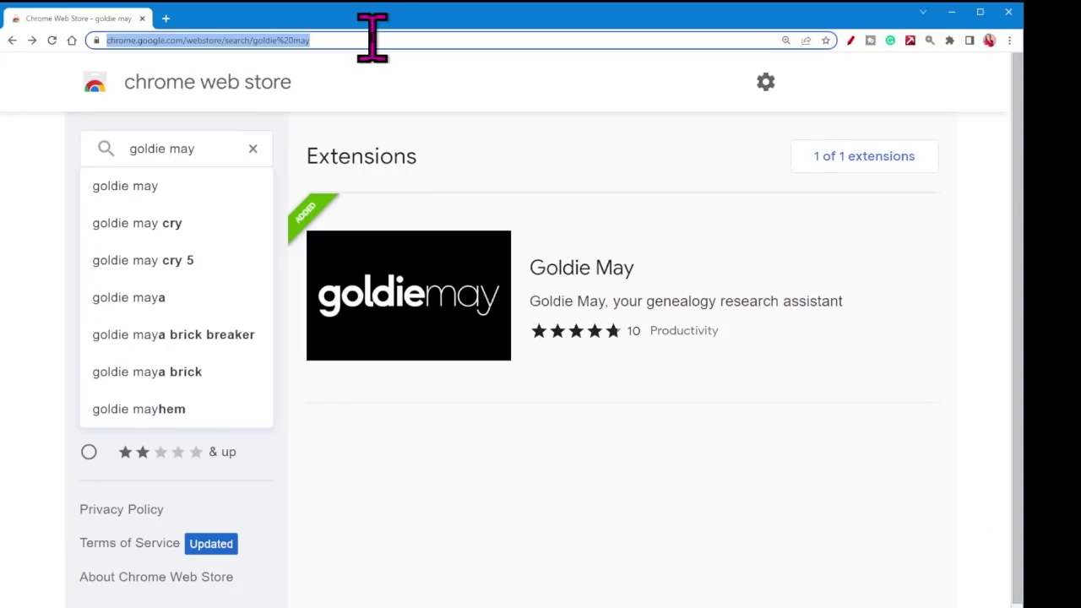
Go to the FamilySearch website from the browser address bar
type("familysea")
key("Return")
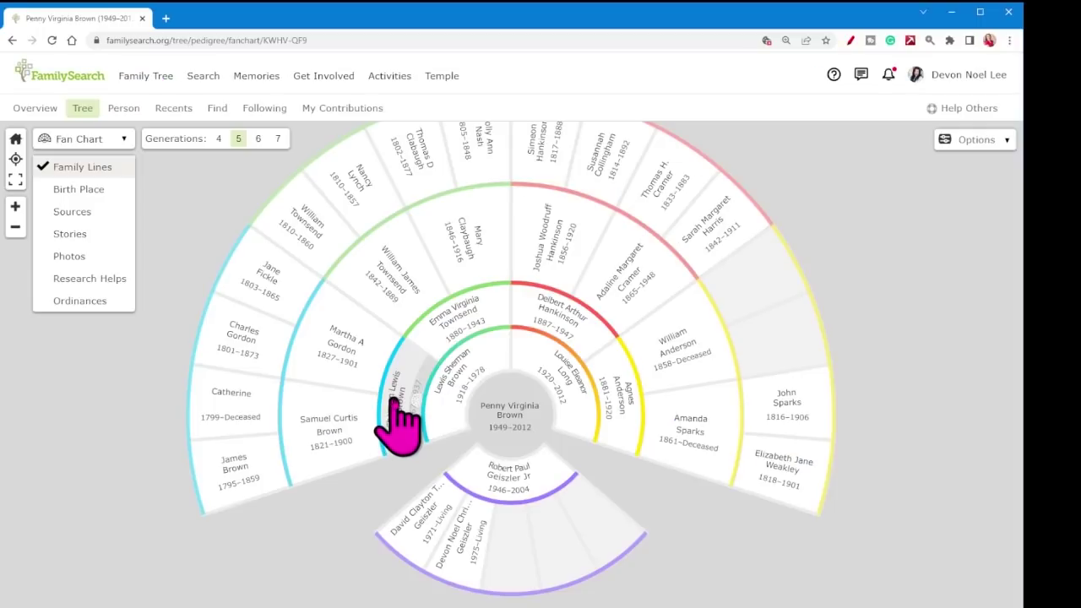
left_click(394, 404)
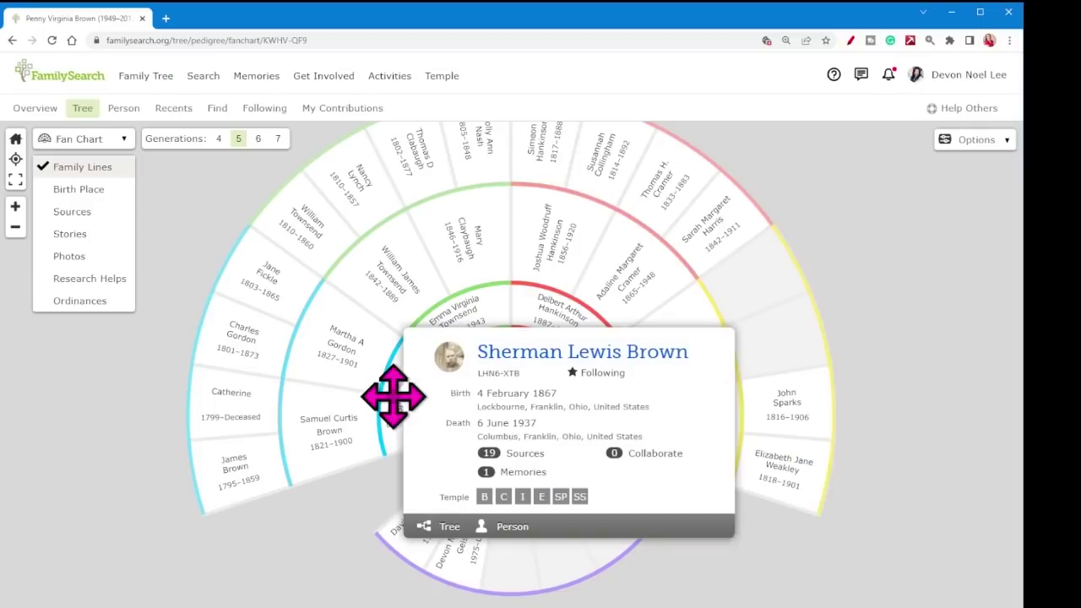
left_click(534, 361)
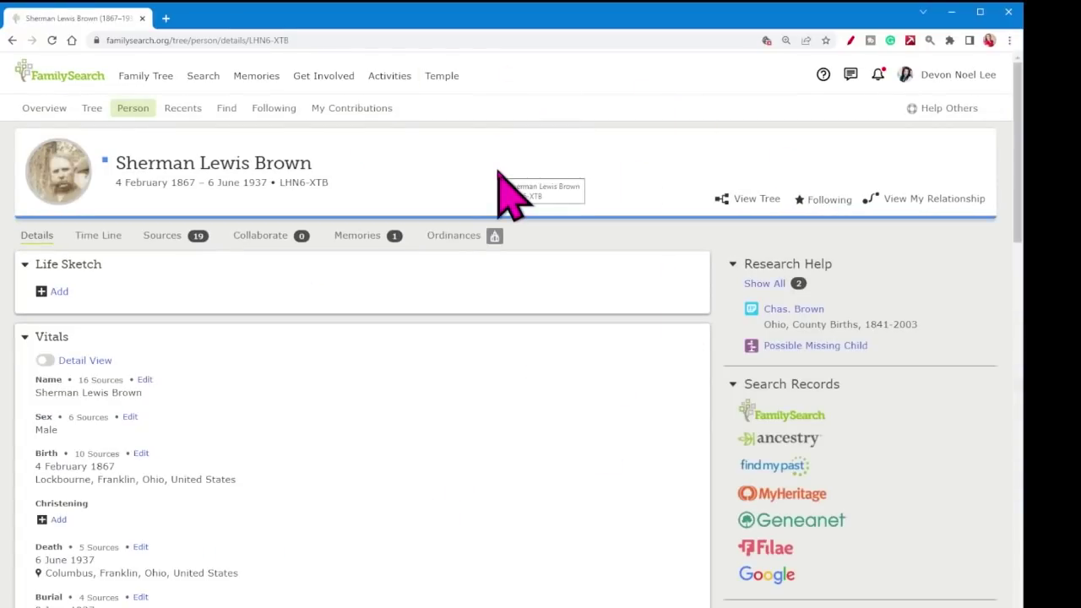
left_click(949, 40)
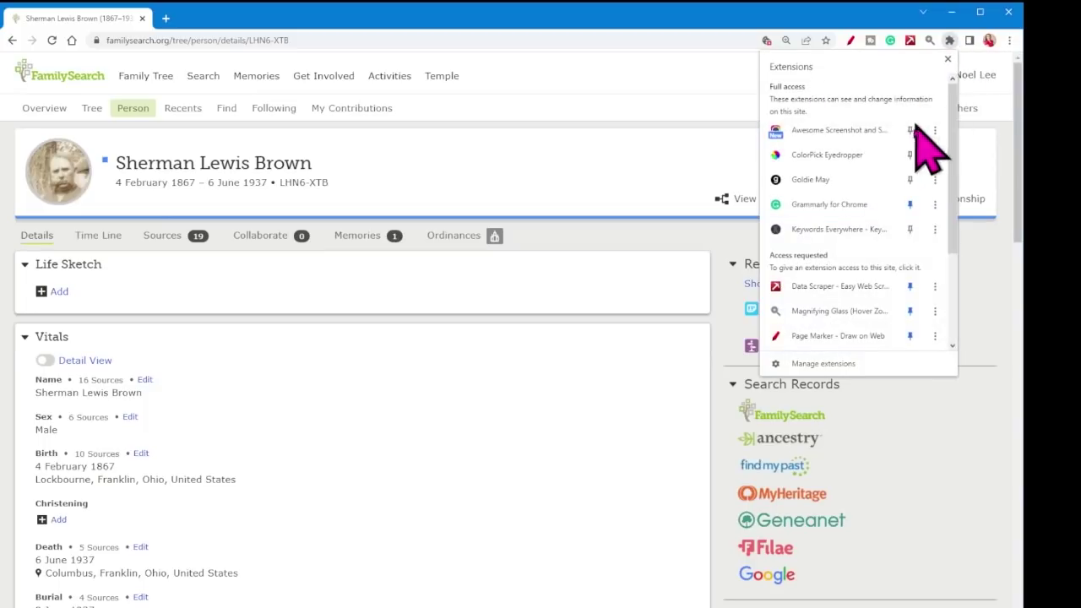
Launch Goldie May beside the person page and sign in with FamilySearch
left_click(798, 180)
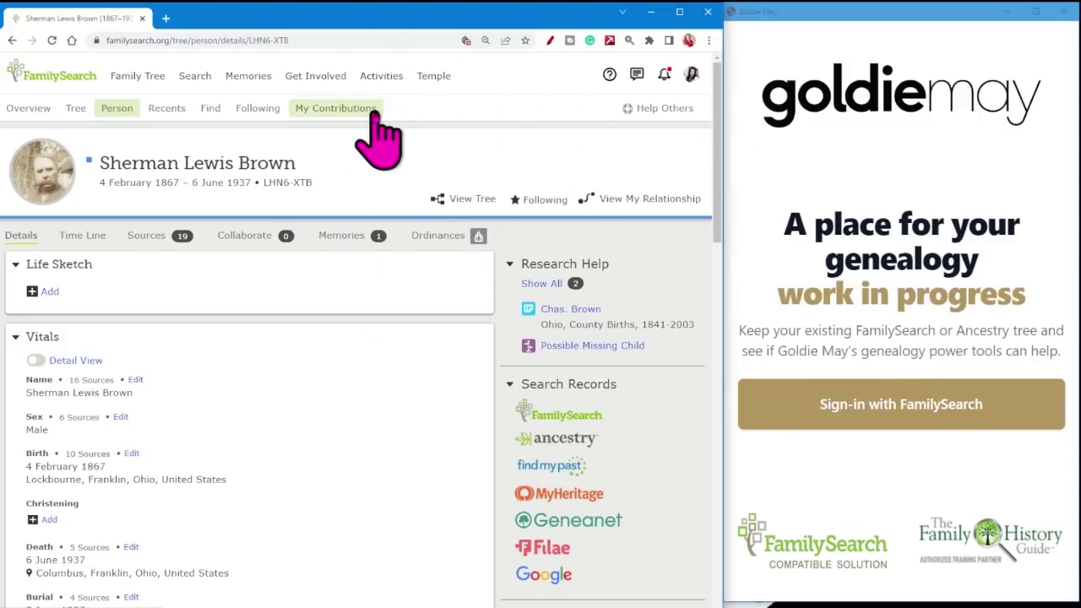
left_click(839, 418)
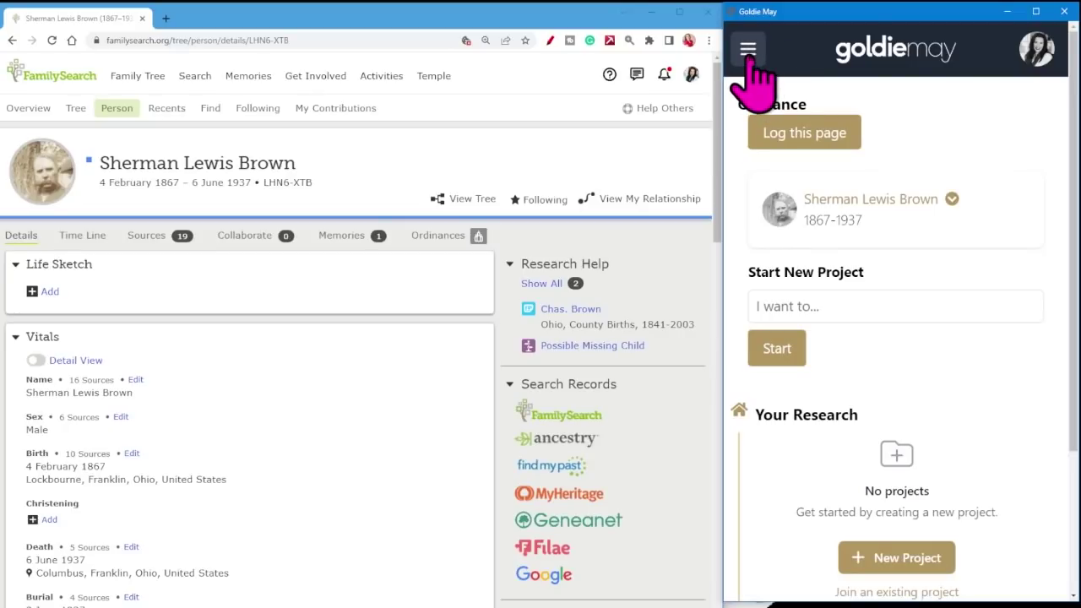
Switch Goldie May to the Subway Map view and widen its window
left_click(748, 57)
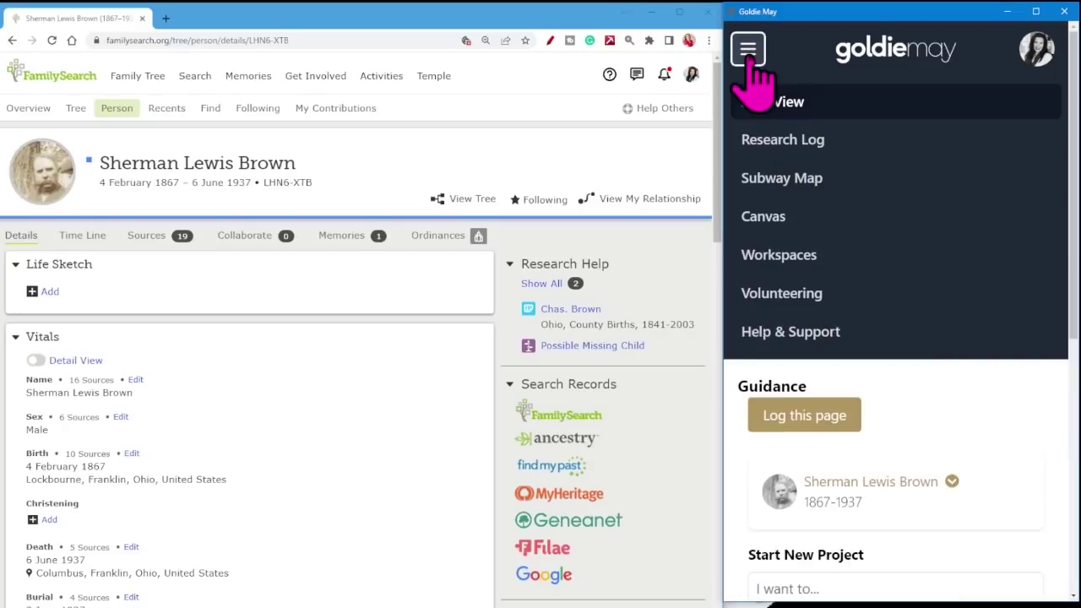
left_click(773, 182)
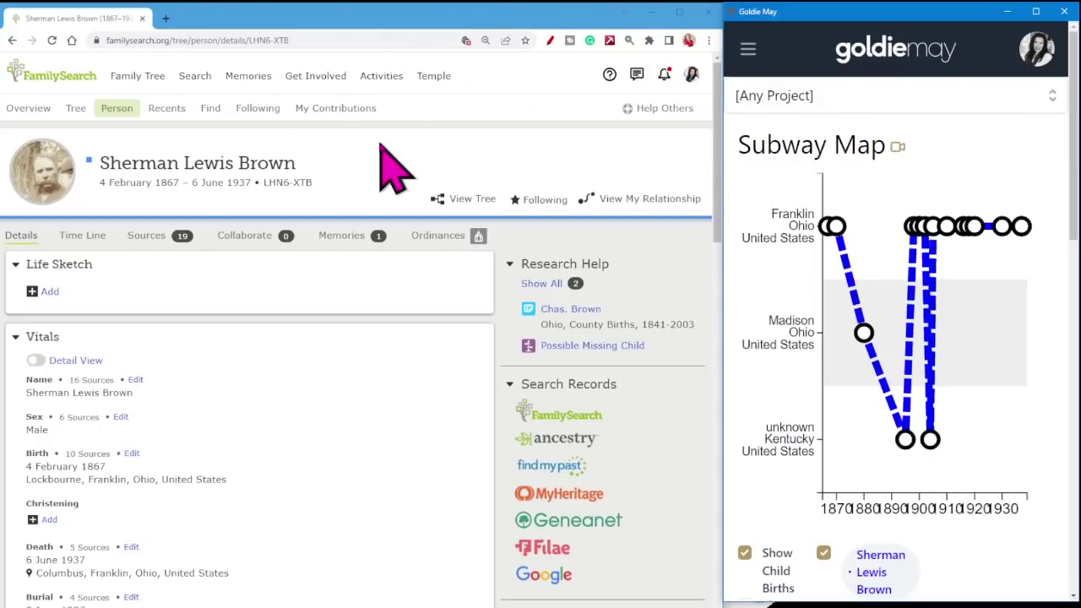
left_click_drag(718, 196, 168, 221)
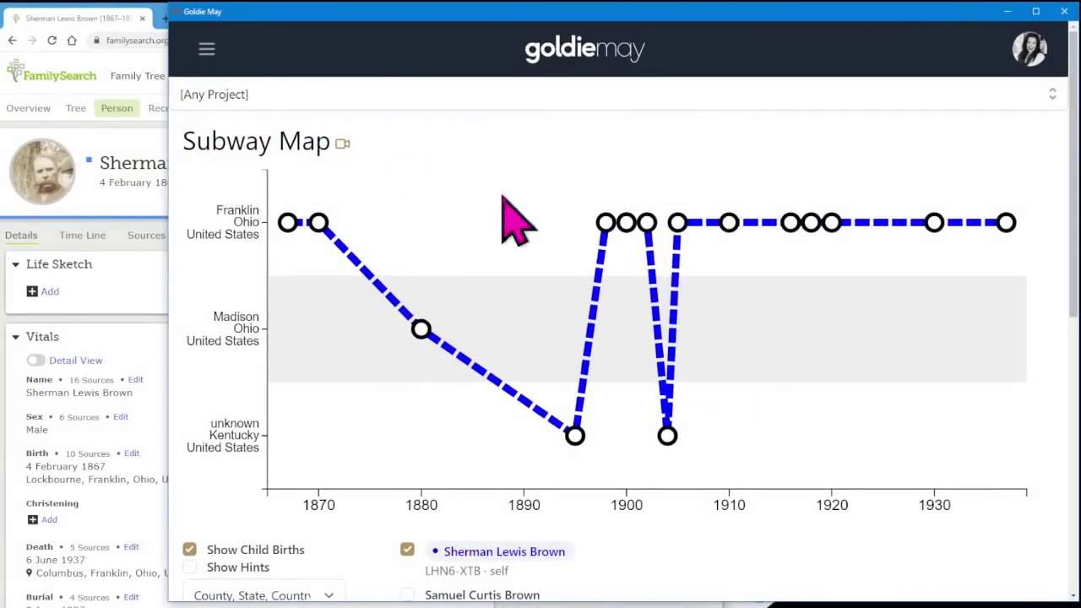
left_click(68, 24)
left_click(830, 22)
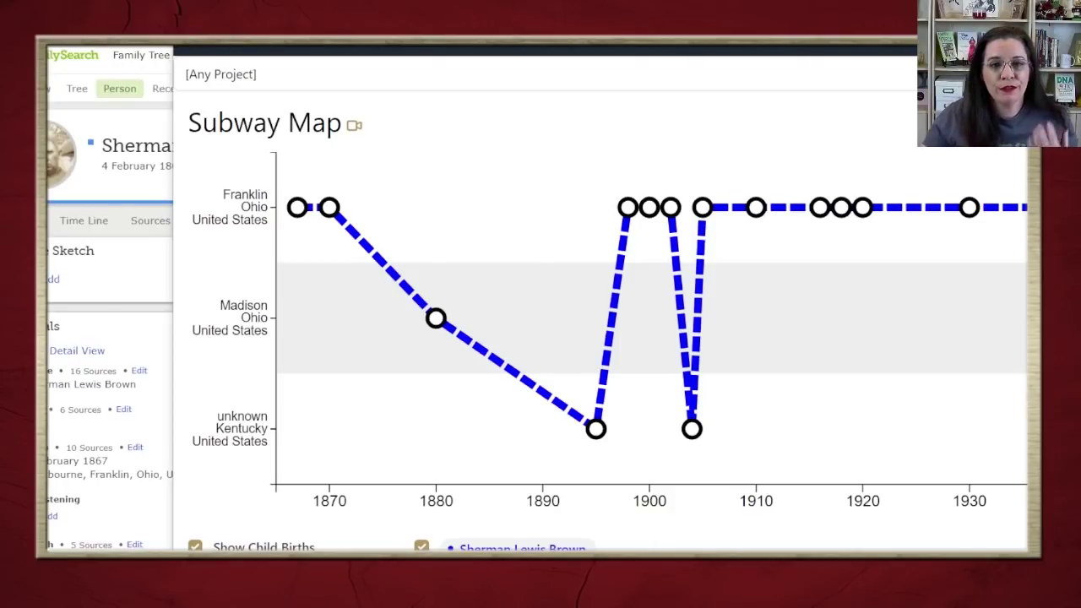
left_click(236, 215)
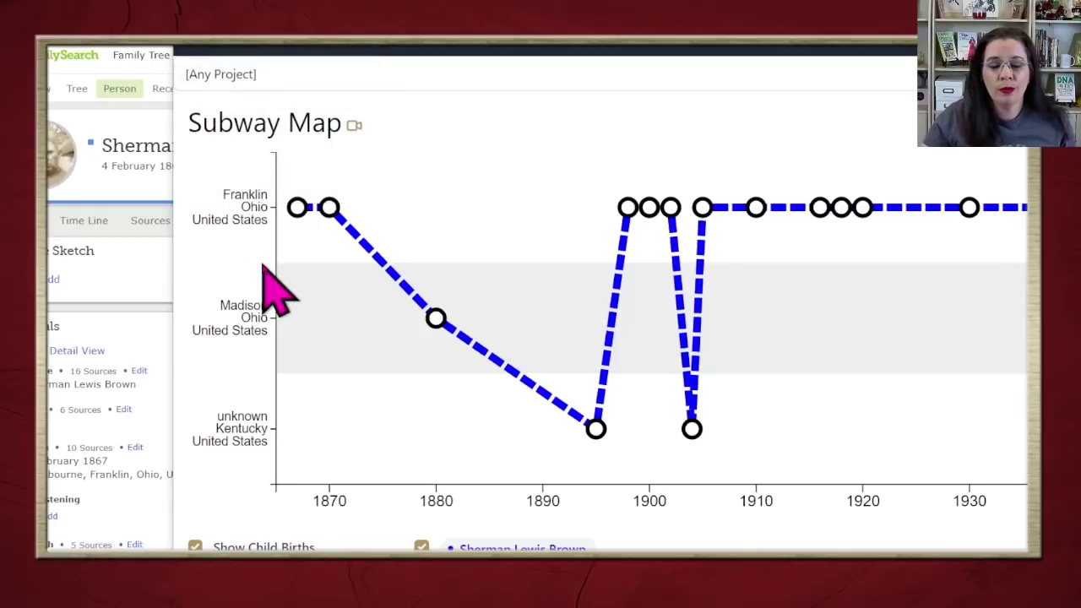
mouse_move(252, 207)
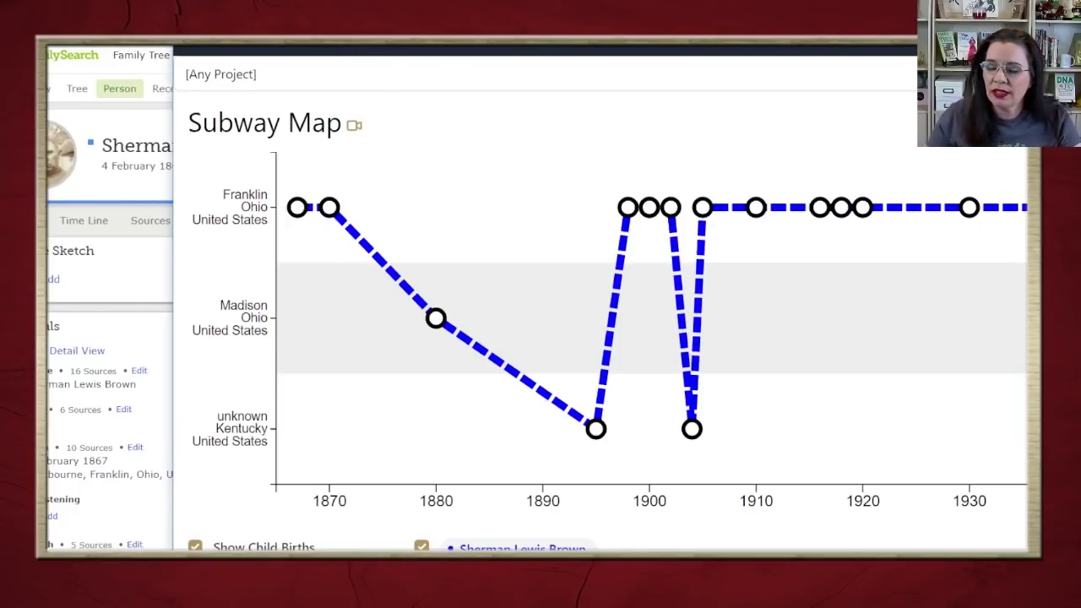
left_click_drag(348, 4, 341, 87)
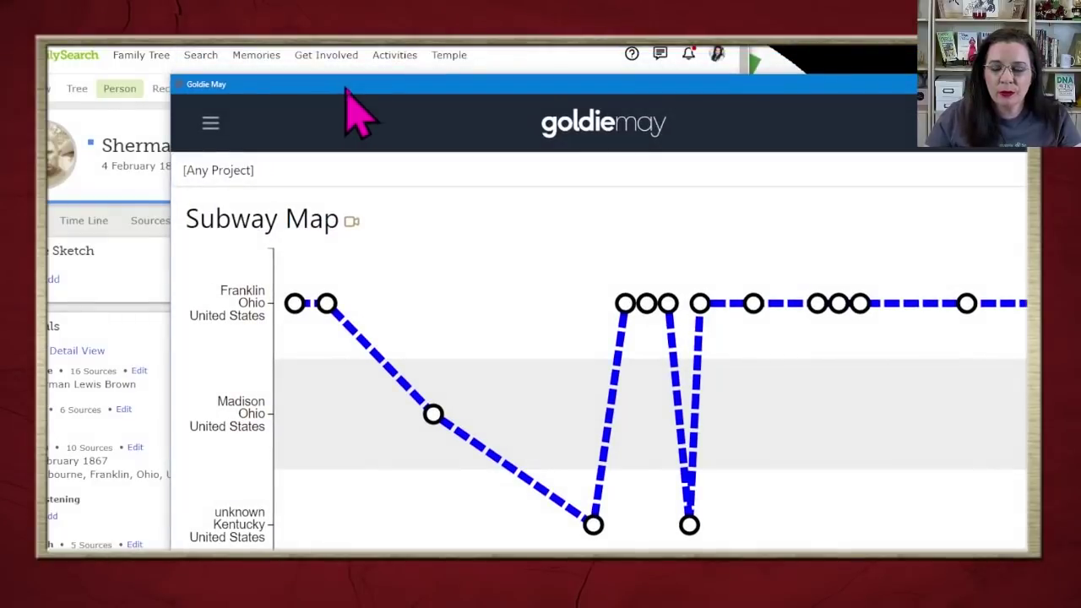
left_click(722, 71)
left_click(813, 101)
left_click(268, 67)
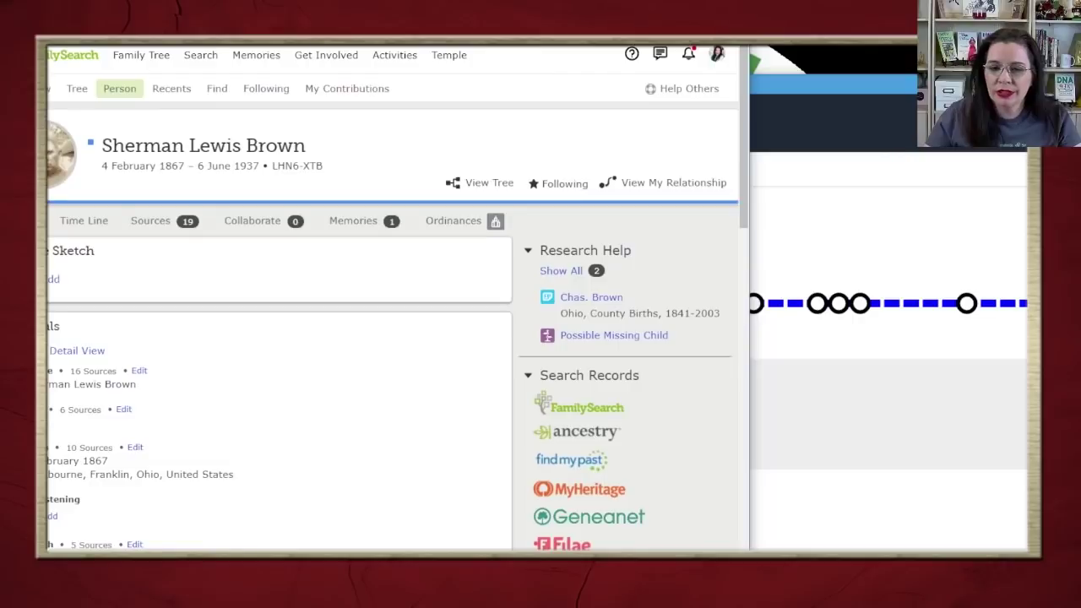
left_click(856, 123)
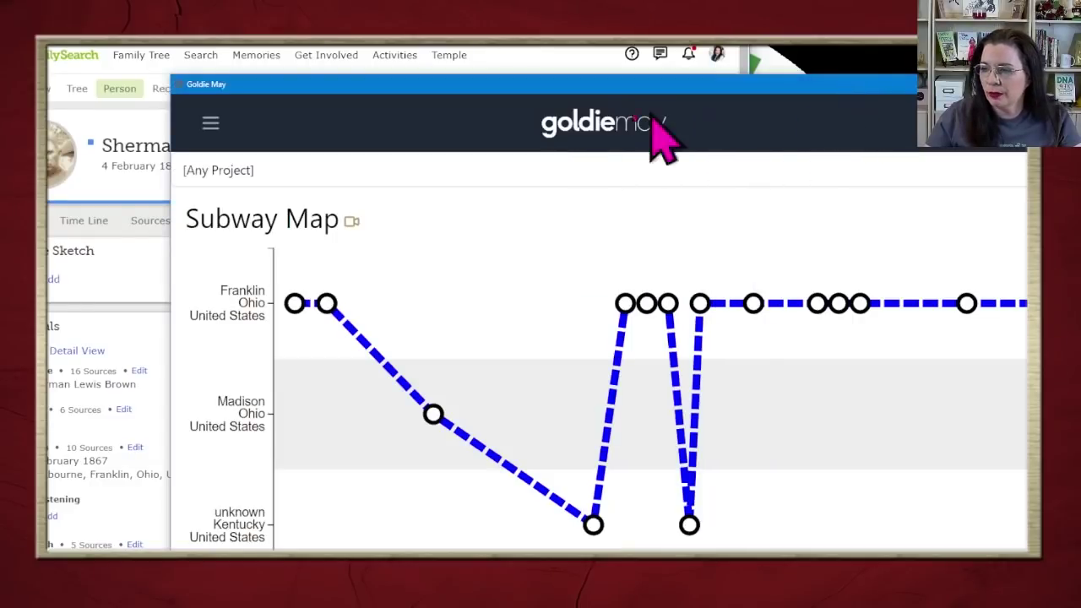
left_click_drag(523, 91, 523, 50)
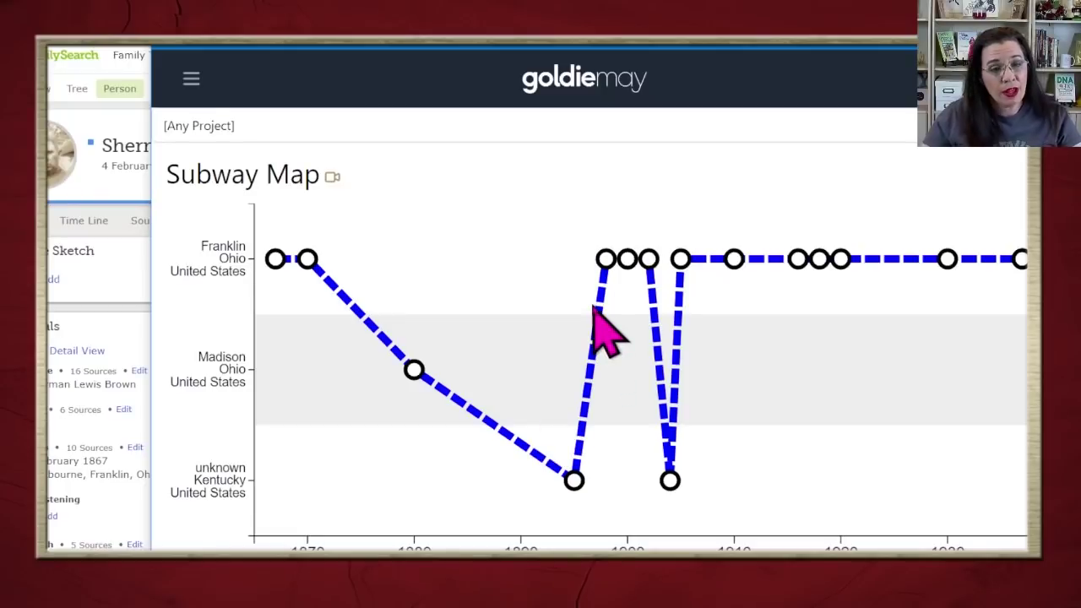
Widen the Subway Map, check the Franklin, Ohio, United States place labels, and open Franklin's FamilySearch Wiki
left_click_drag(150, 381, 63, 370)
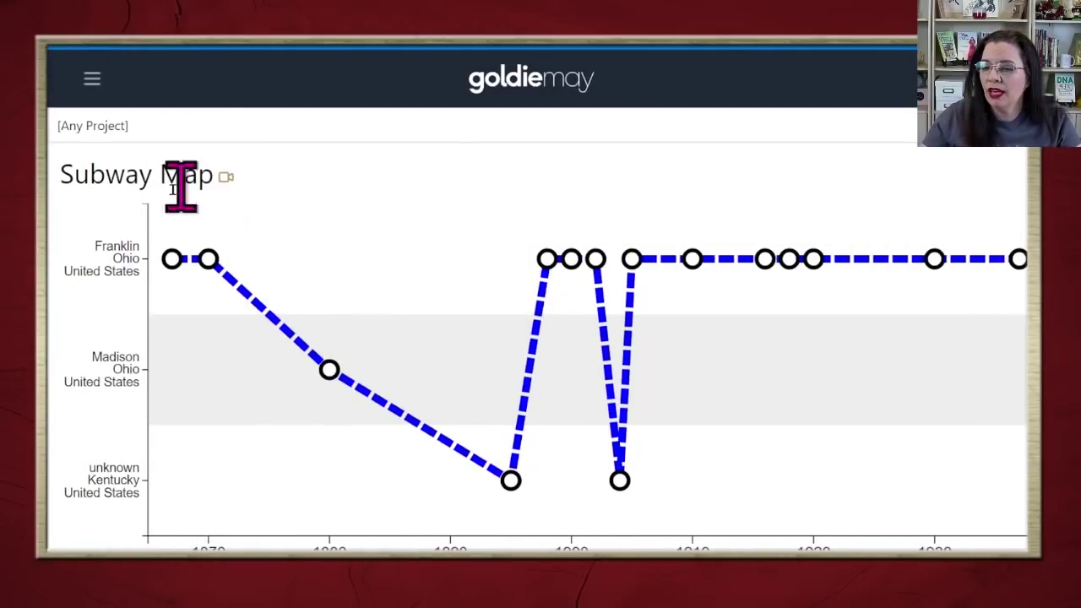
mouse_move(116, 236)
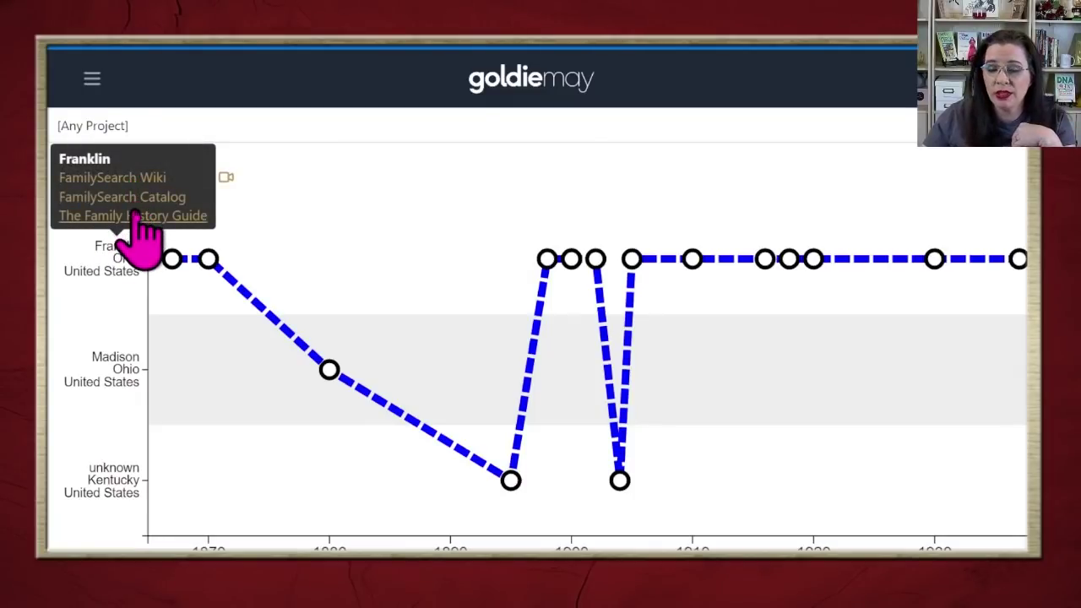
mouse_move(130, 261)
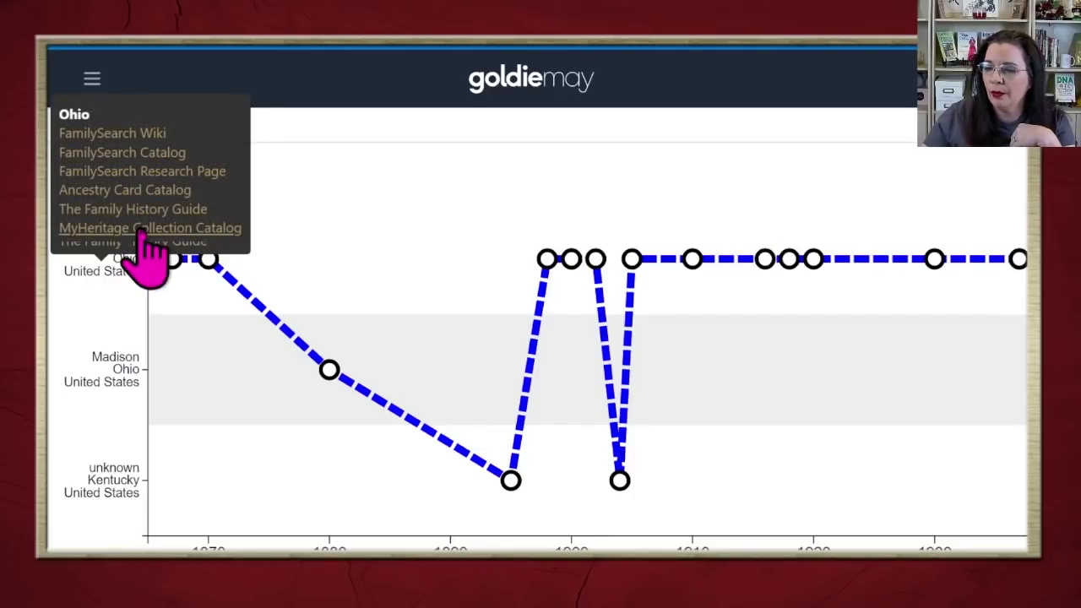
mouse_move(96, 266)
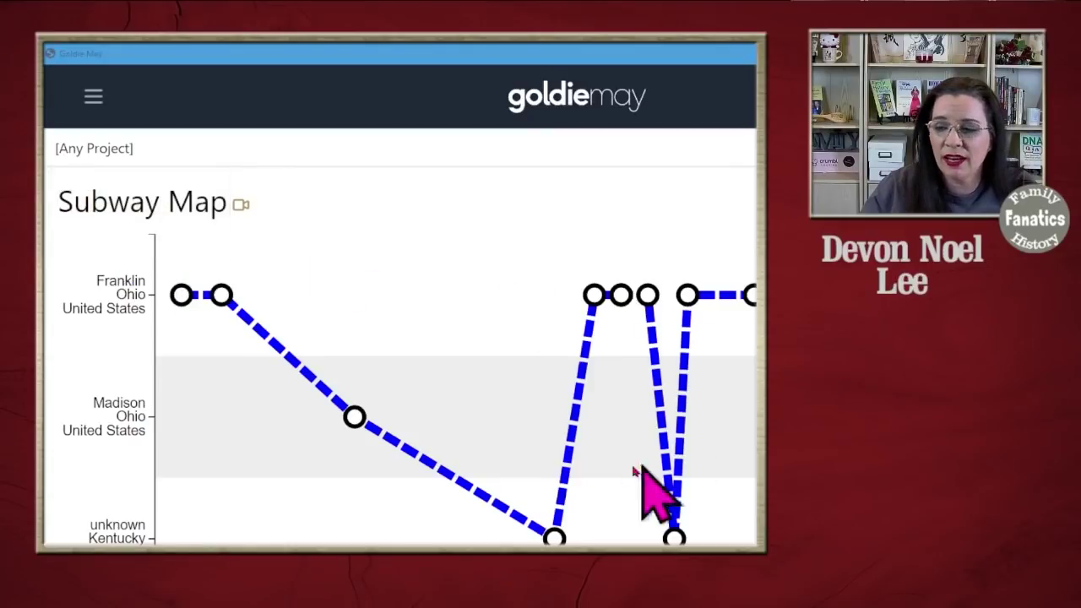
mouse_move(101, 309)
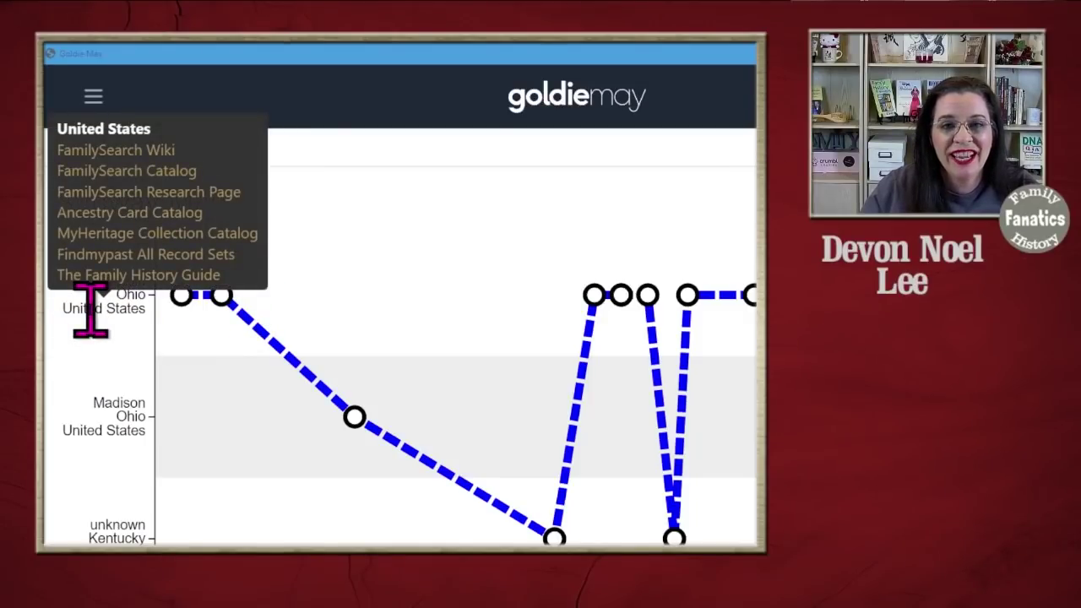
mouse_move(107, 272)
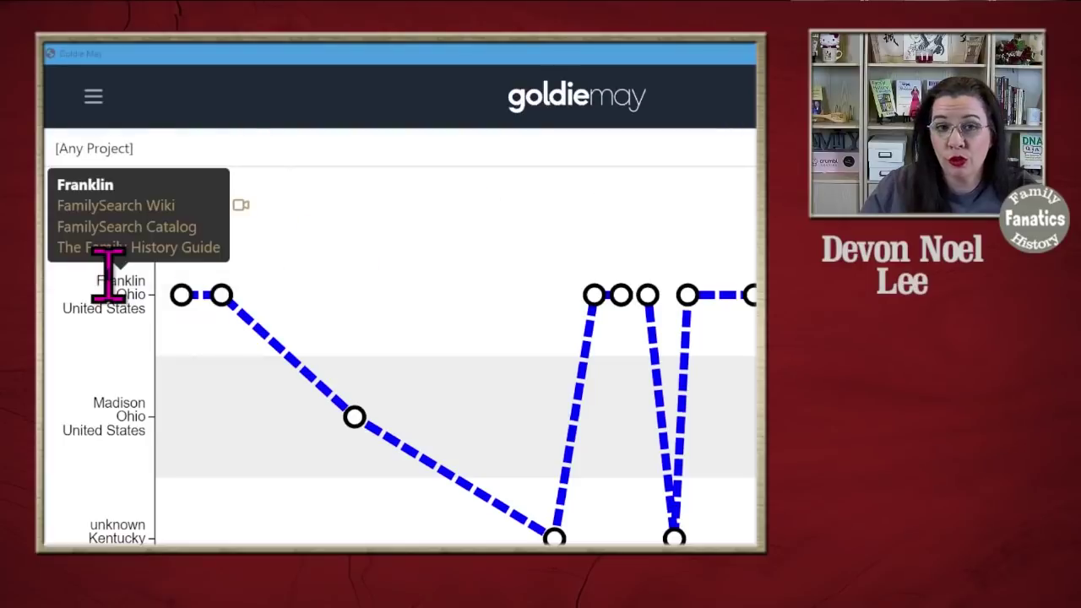
left_click(135, 205)
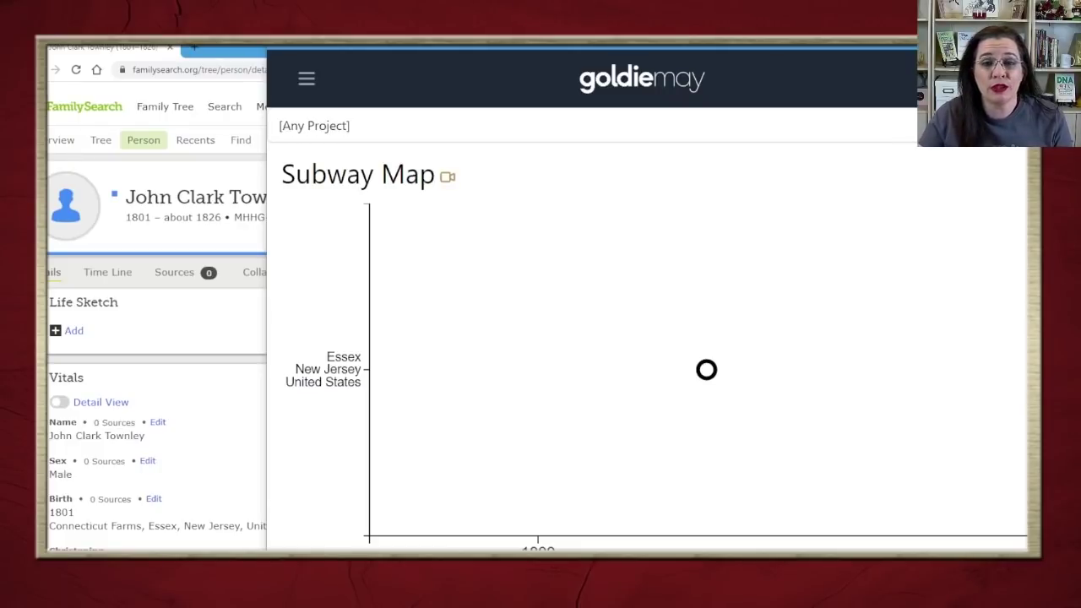
Scroll through the 1801–1826 ancestor's person page, comparing it with the Subway Map
left_click(108, 49)
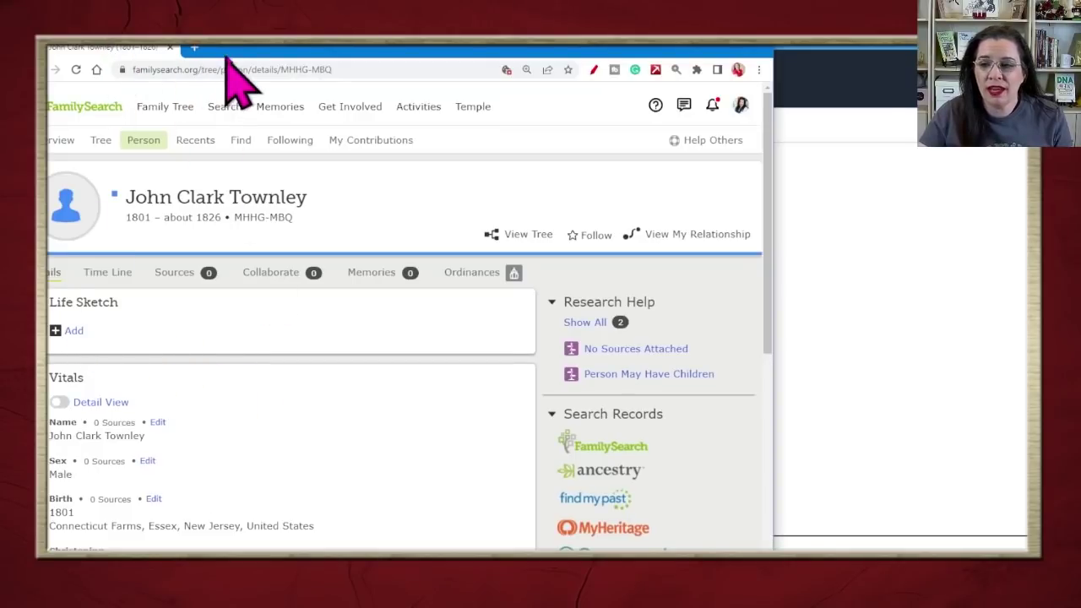
scroll(266, 439, "down", 2)
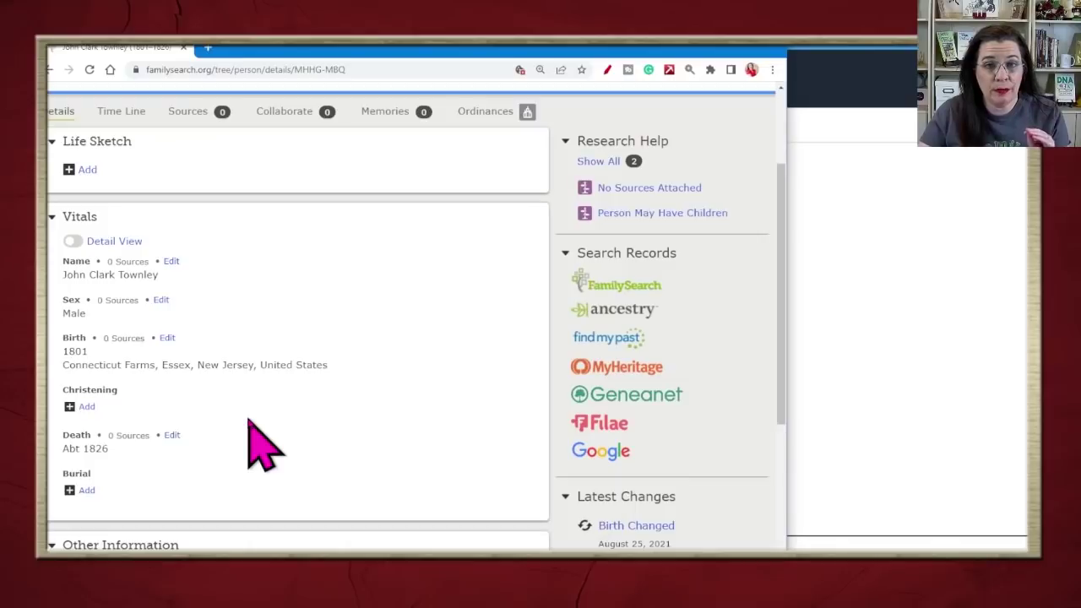
scroll(152, 414, "down", 1)
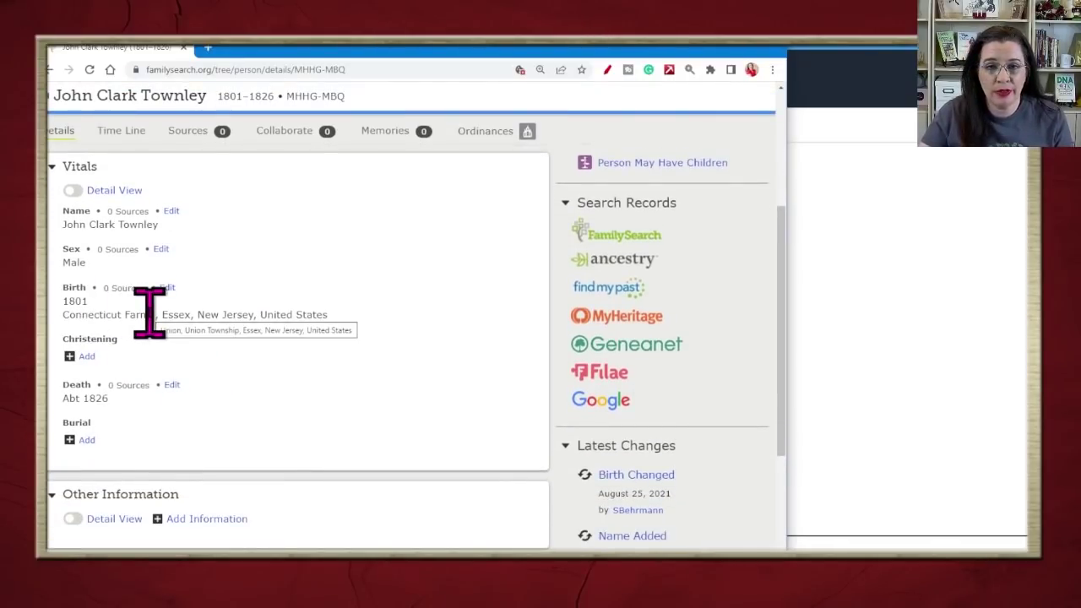
scroll(217, 422, "down", 1)
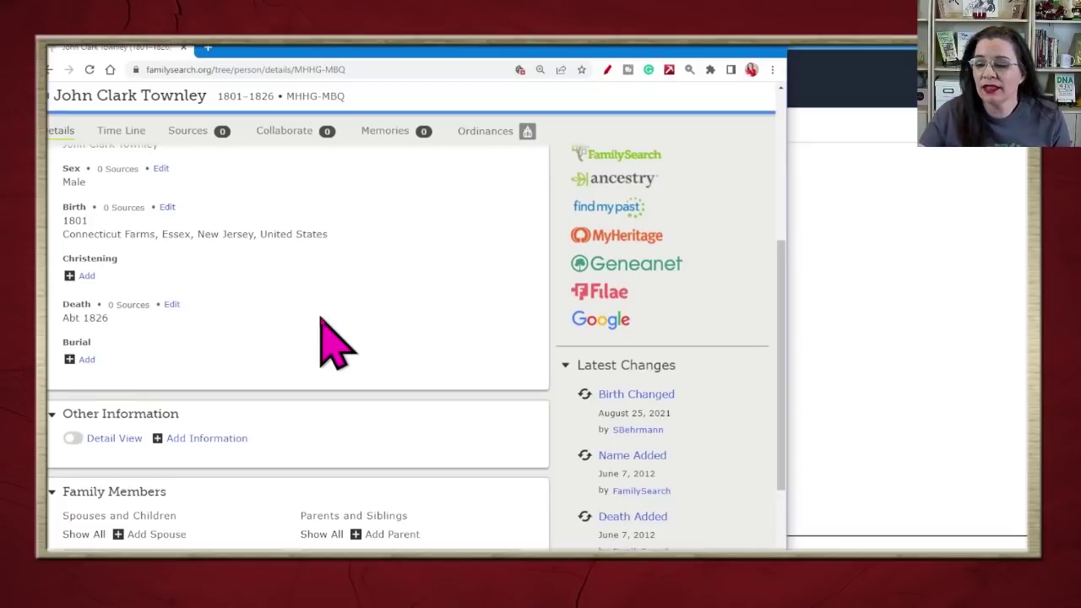
scroll(322, 319, "down", 3)
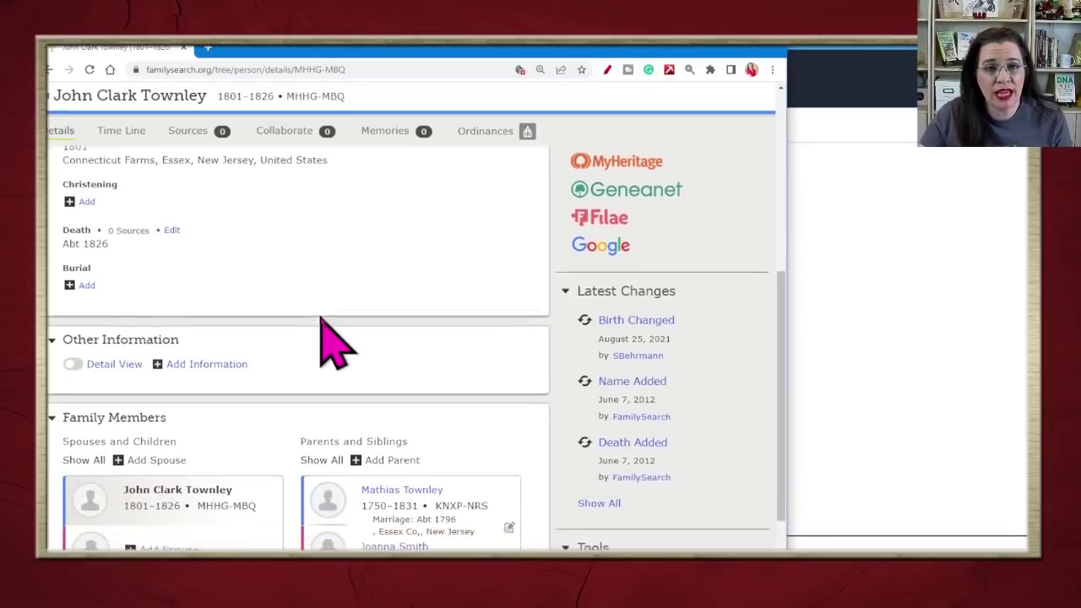
scroll(322, 319, "down", 1)
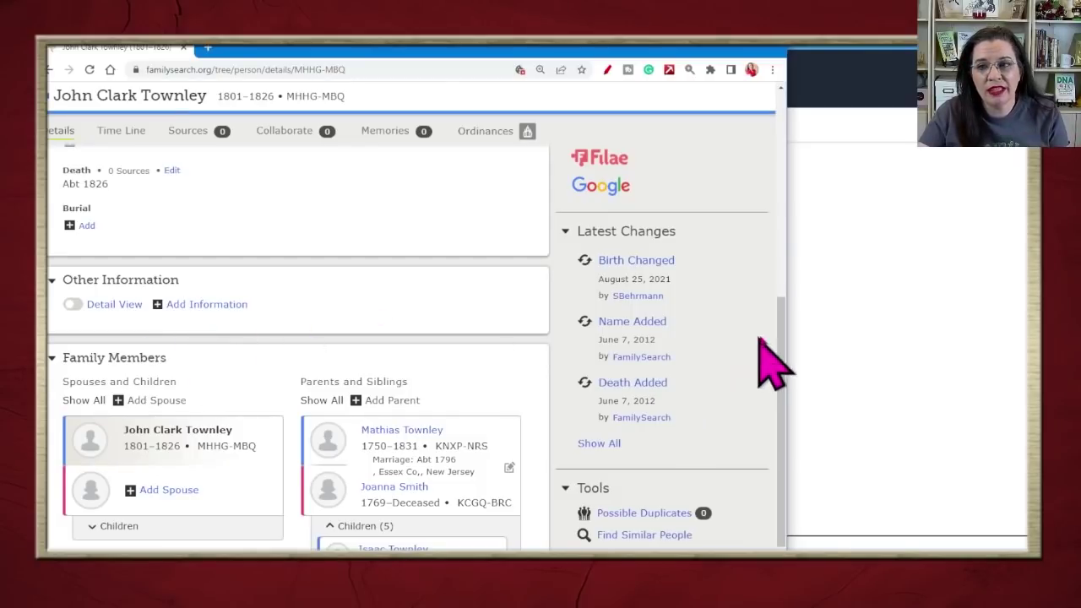
left_click(830, 324)
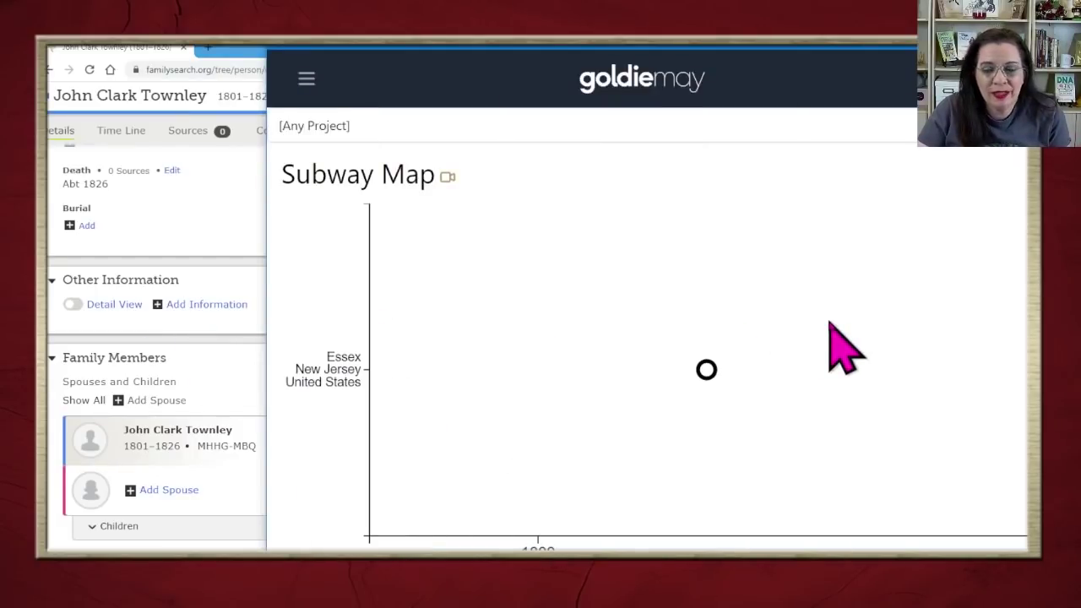
left_click(202, 371)
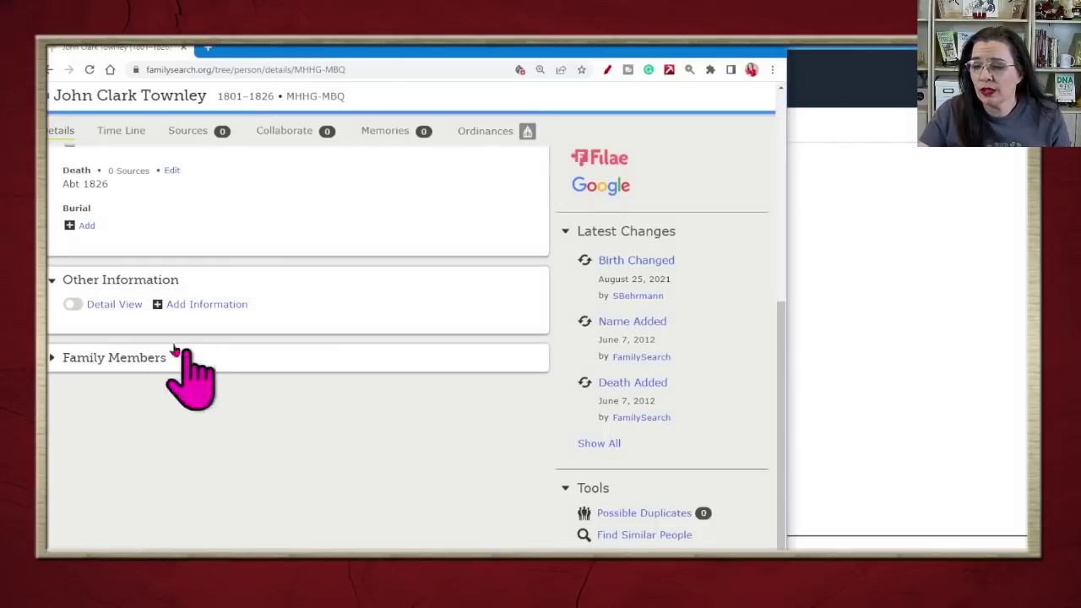
left_click(68, 357)
scroll(228, 405, "down", 2)
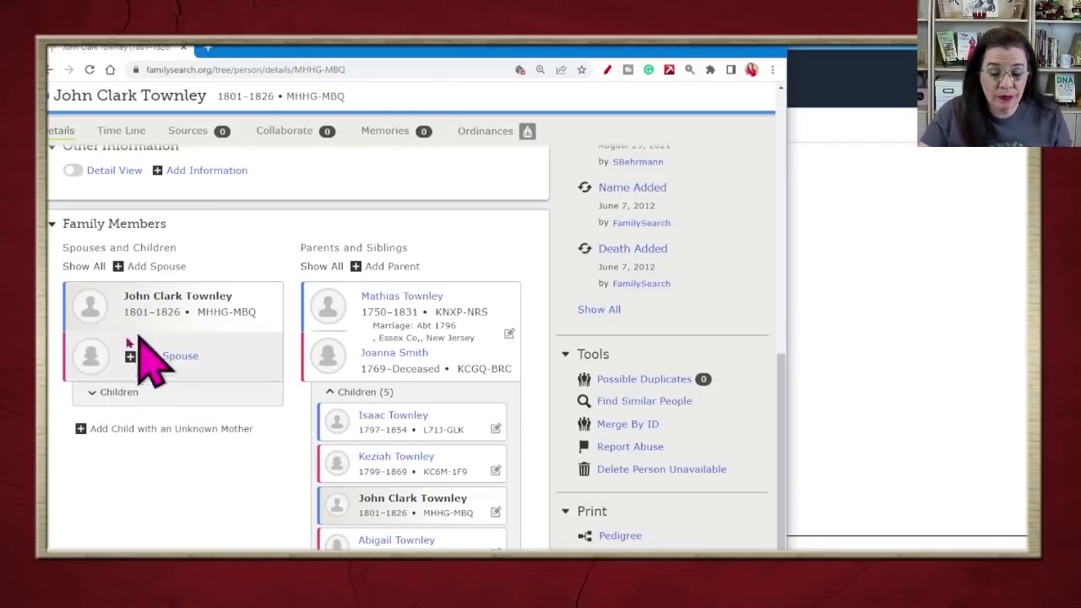
left_click(880, 345)
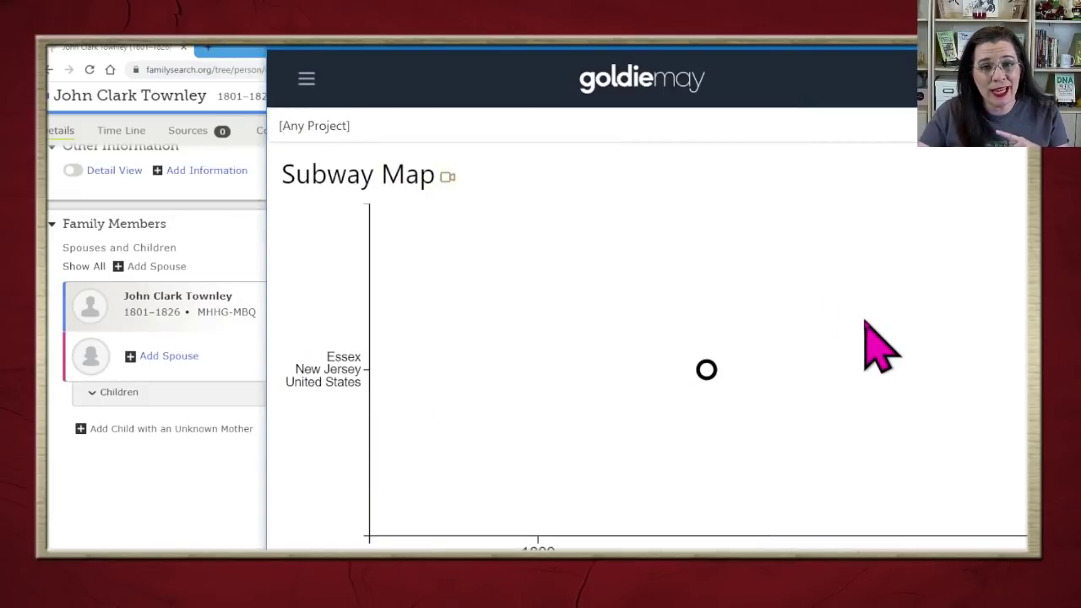
left_click(203, 510)
scroll(222, 512, "up", 5)
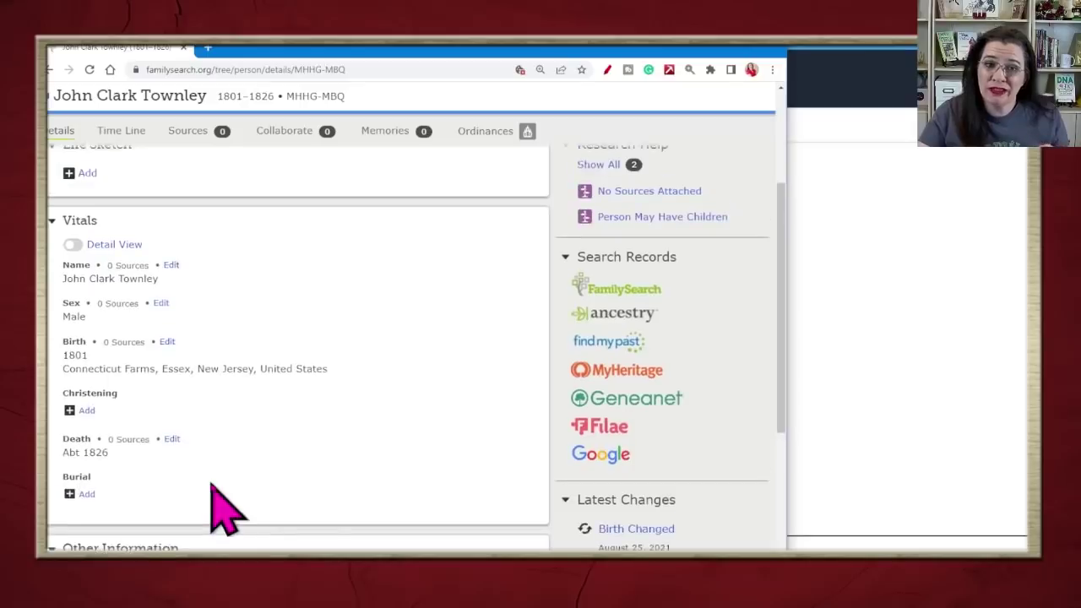
scroll(224, 511, "up", 3)
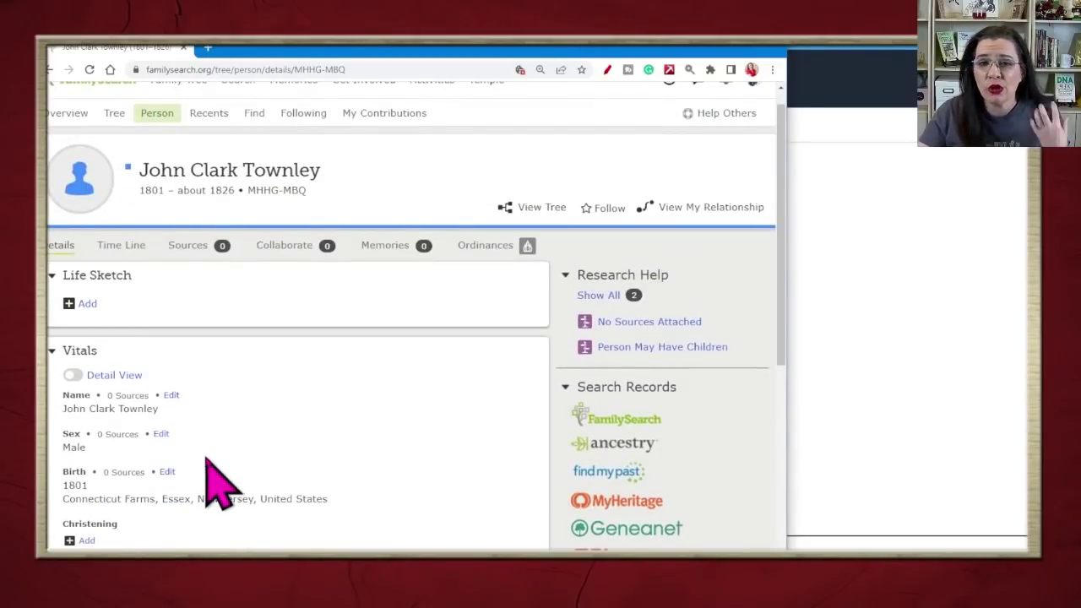
scroll(245, 477, "down", 5)
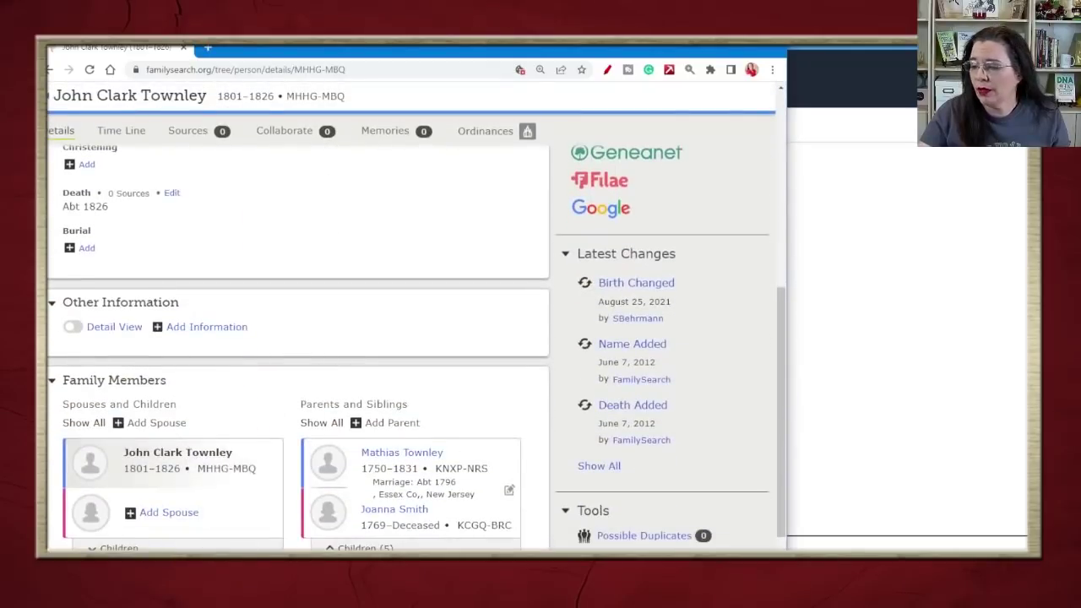
scroll(332, 503, "down", 1)
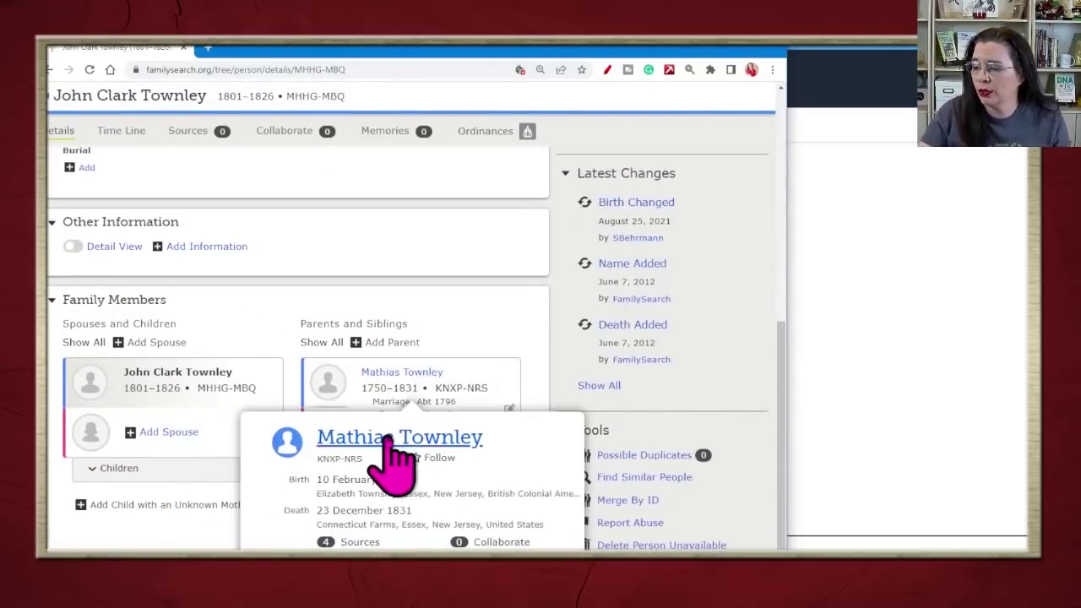
left_click(389, 439)
left_click(829, 291)
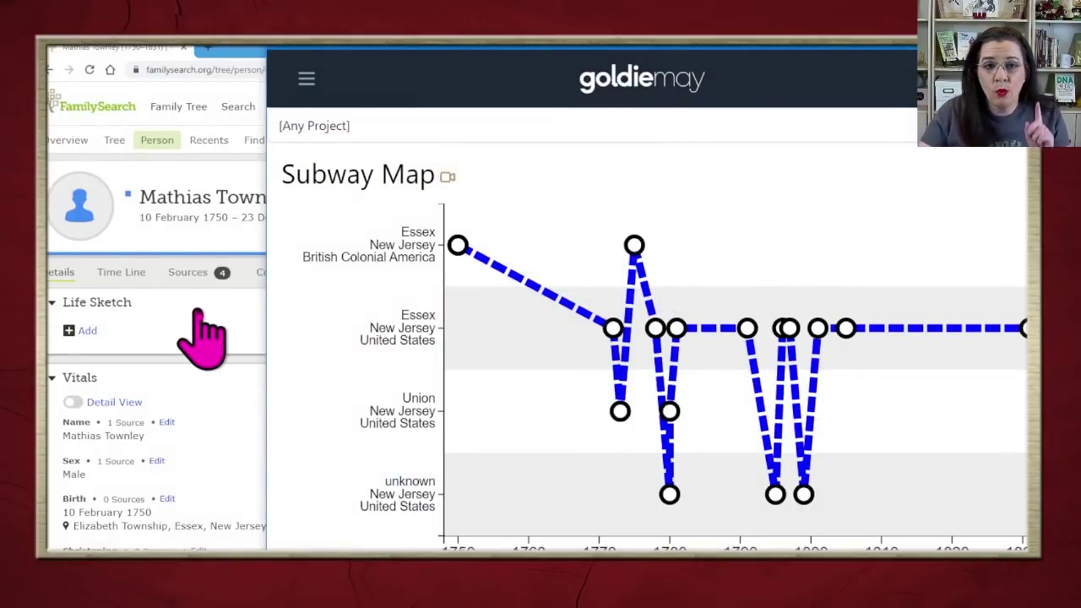
left_click(146, 59)
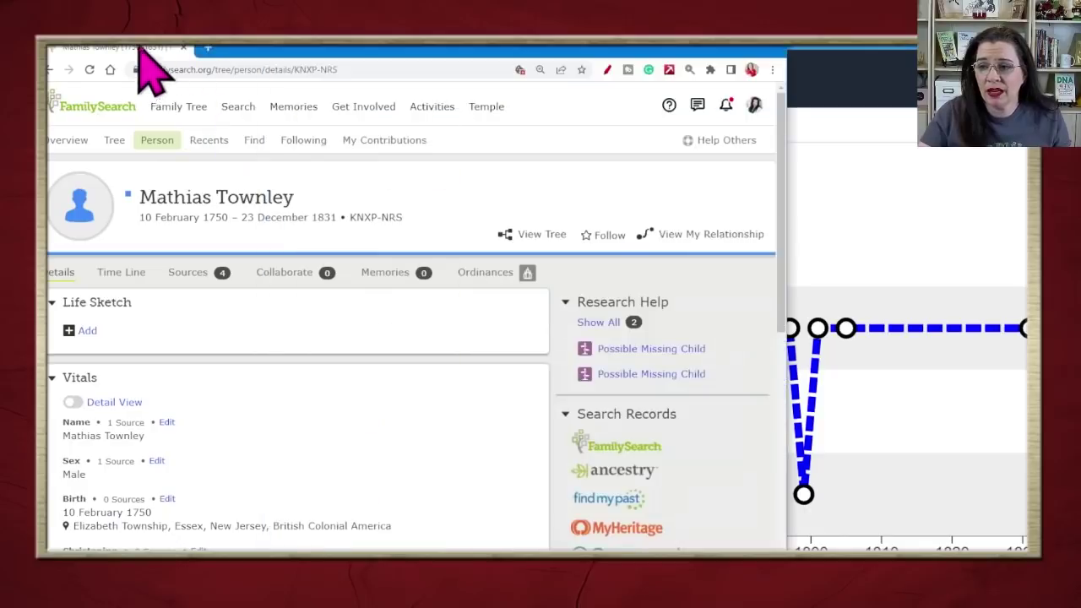
left_click(189, 279)
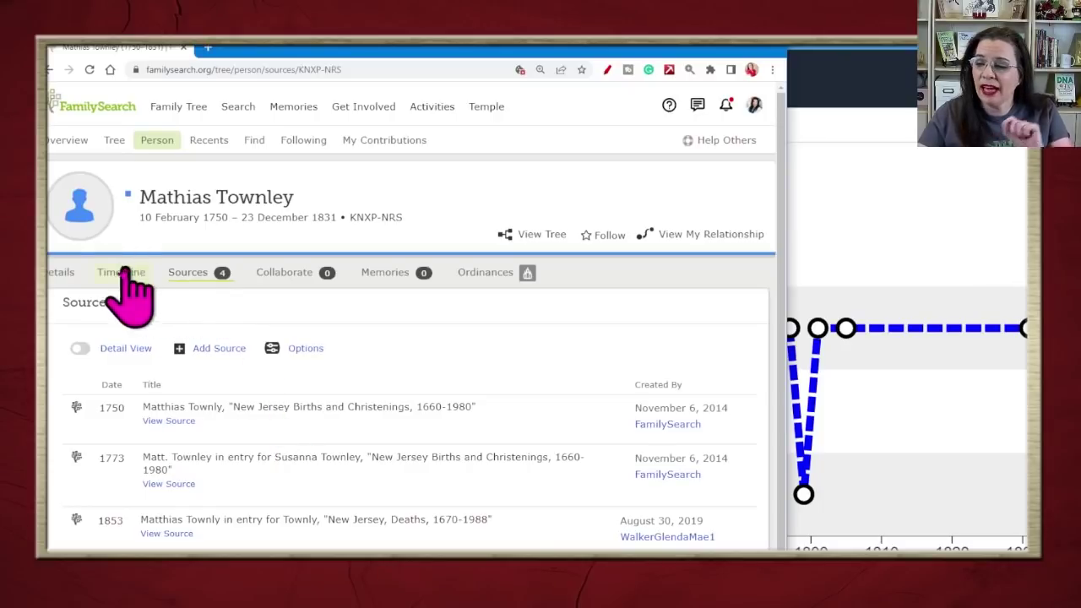
left_click(56, 272)
scroll(330, 439, "down", 3)
scroll(338, 482, "down", 2)
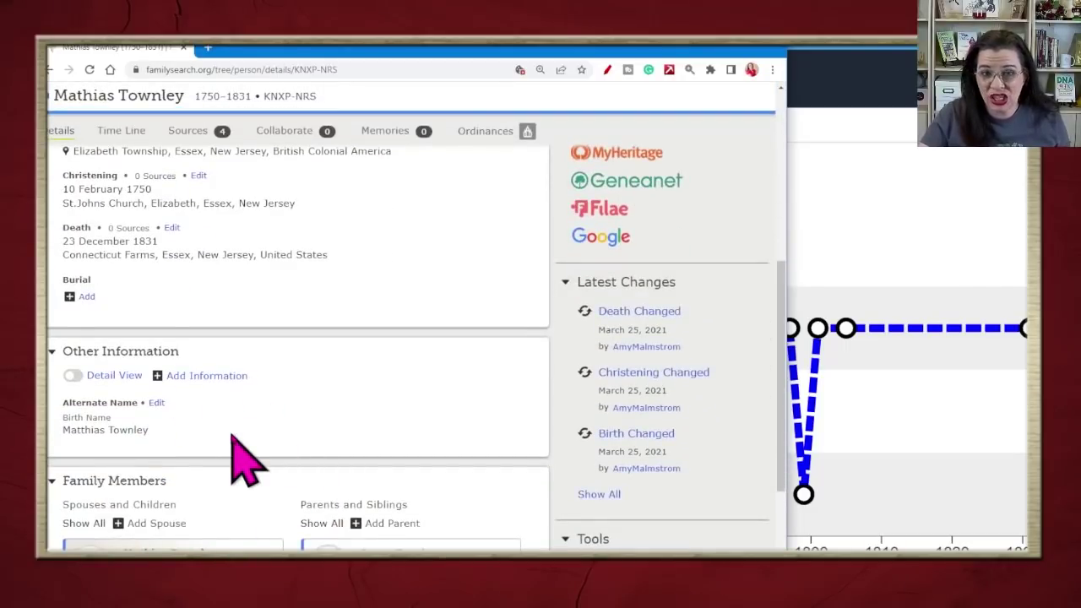
left_click(184, 131)
scroll(380, 500, "down", 1)
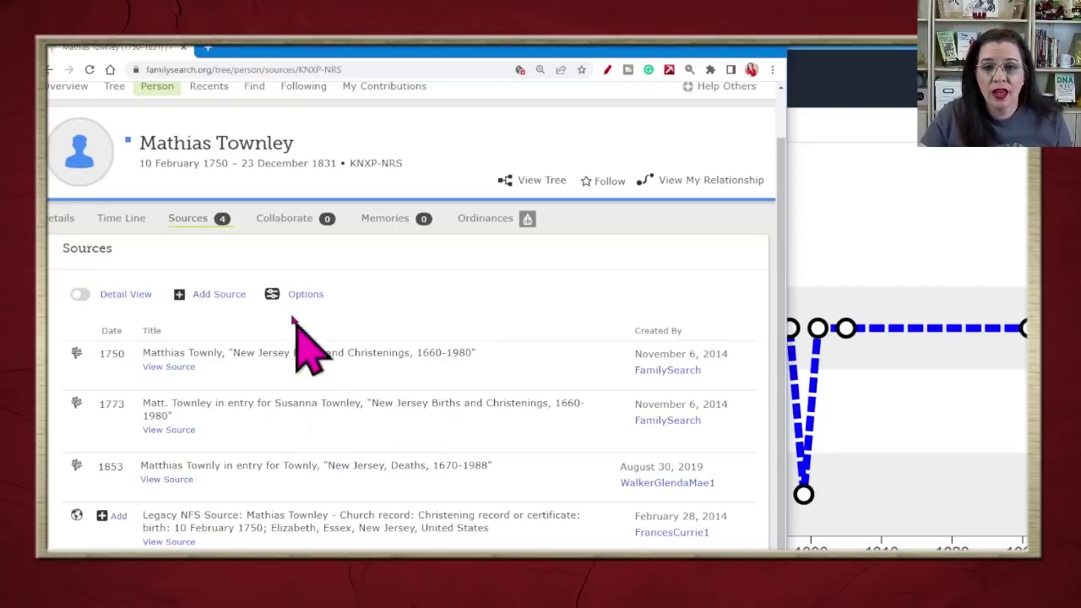
left_click(66, 218)
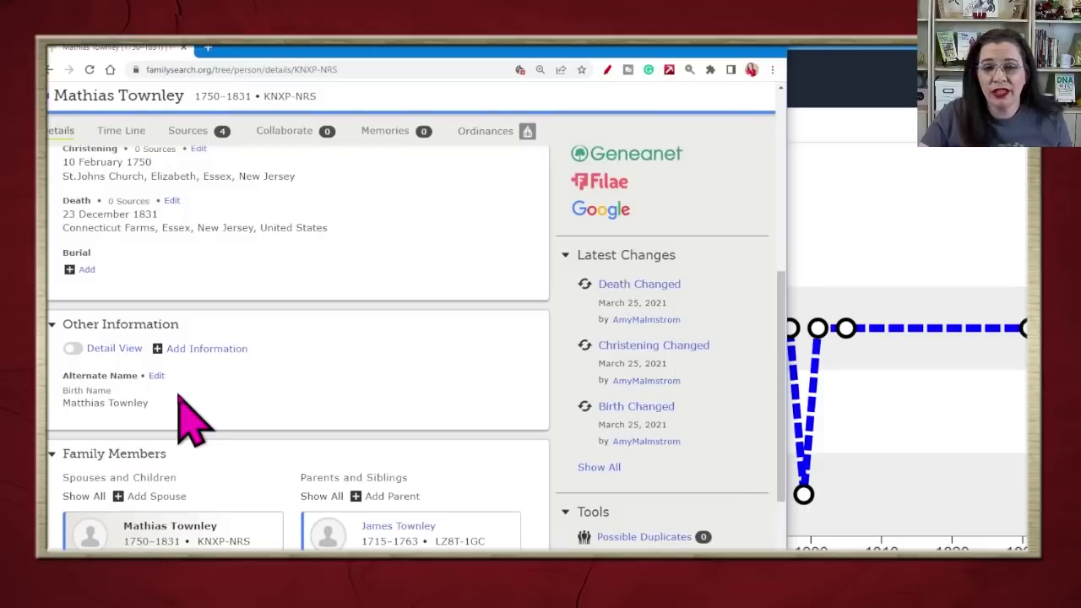
left_click(188, 349)
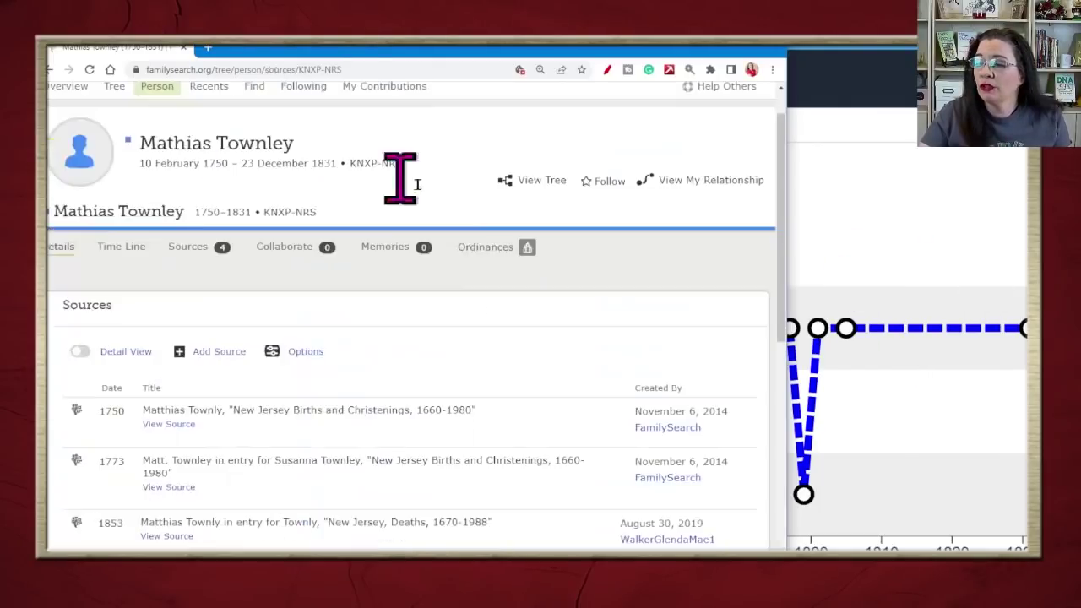
Recheck his sources and details, then return to his Goldie May Subway Map
left_click(185, 132)
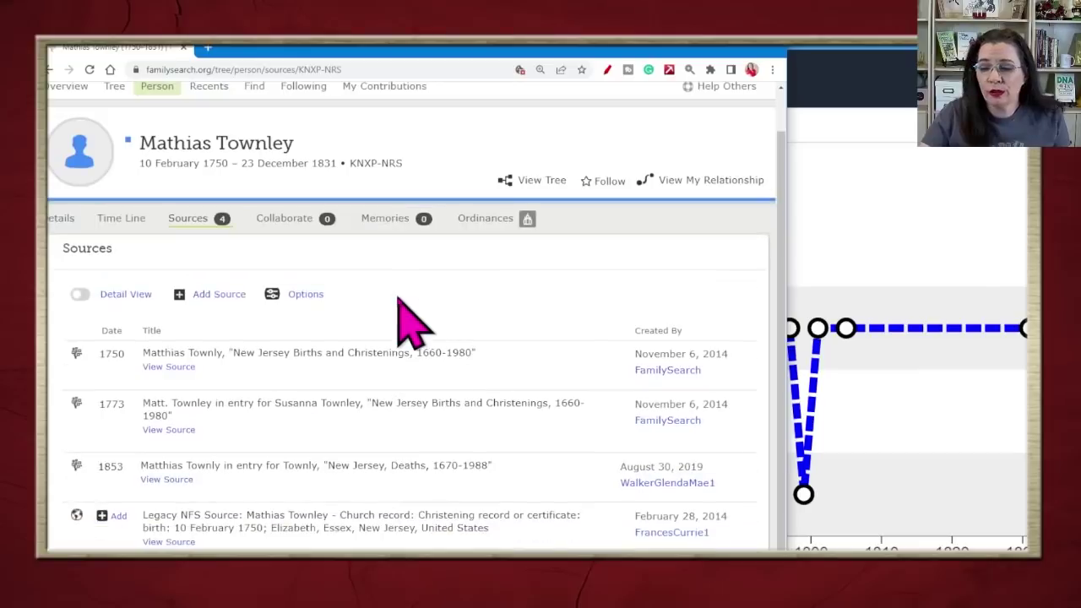
left_click(947, 255)
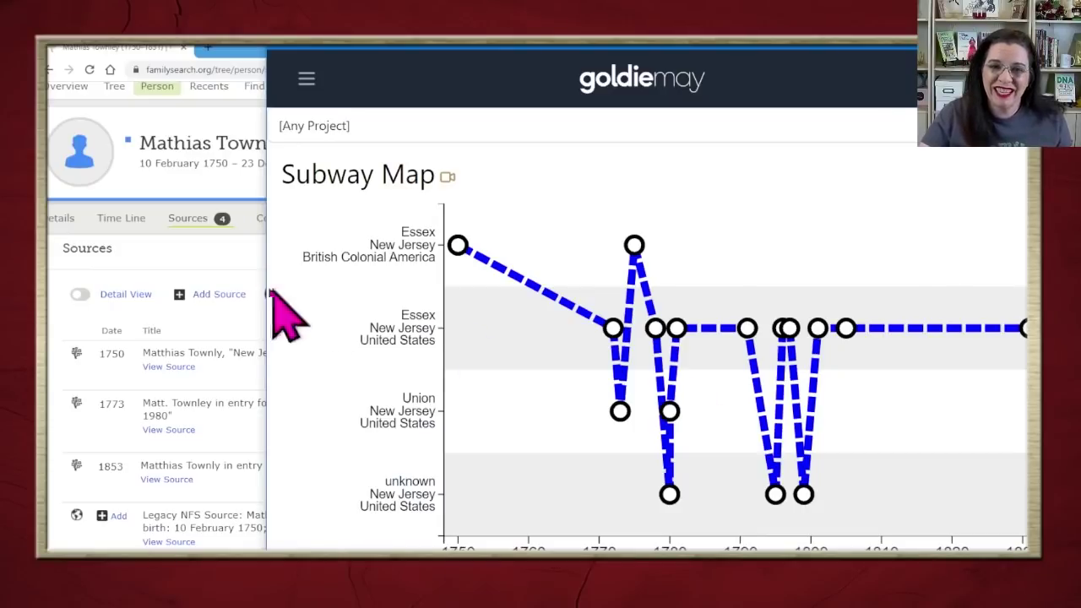
left_click(63, 218)
scroll(270, 376, "up", 3)
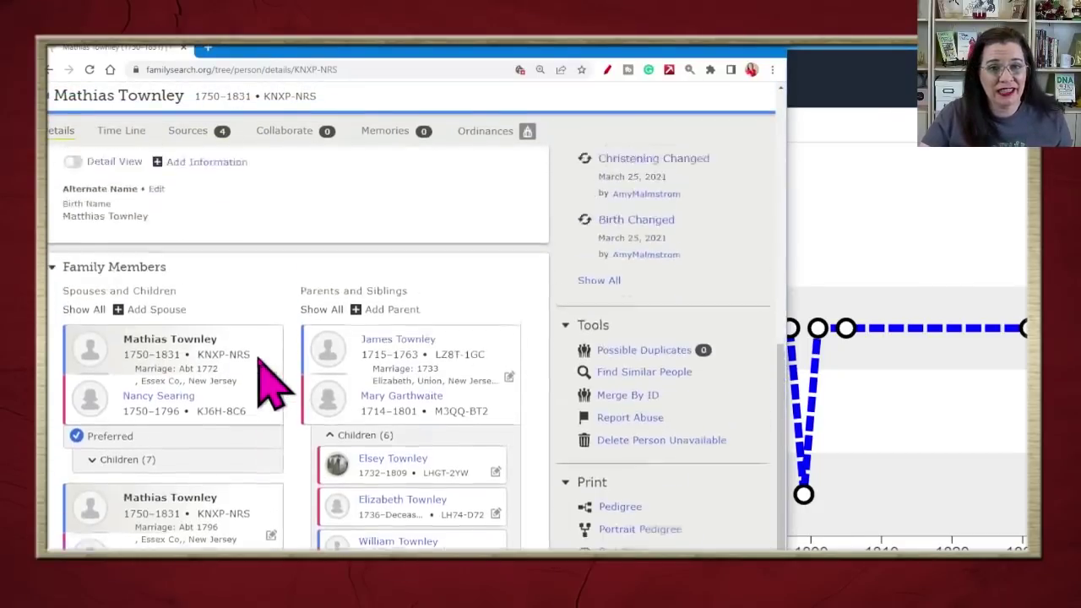
key("alt+Tab")
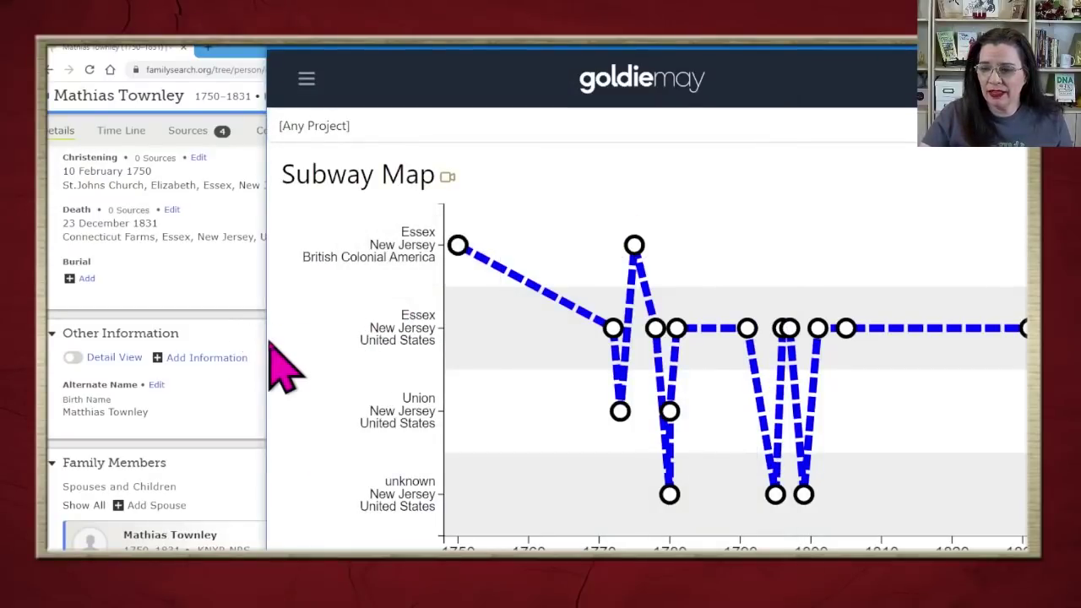
Widen the Goldie May window to show Mathias Townley's full 1750–1831 Subway Map
left_click_drag(265, 340, 56, 322)
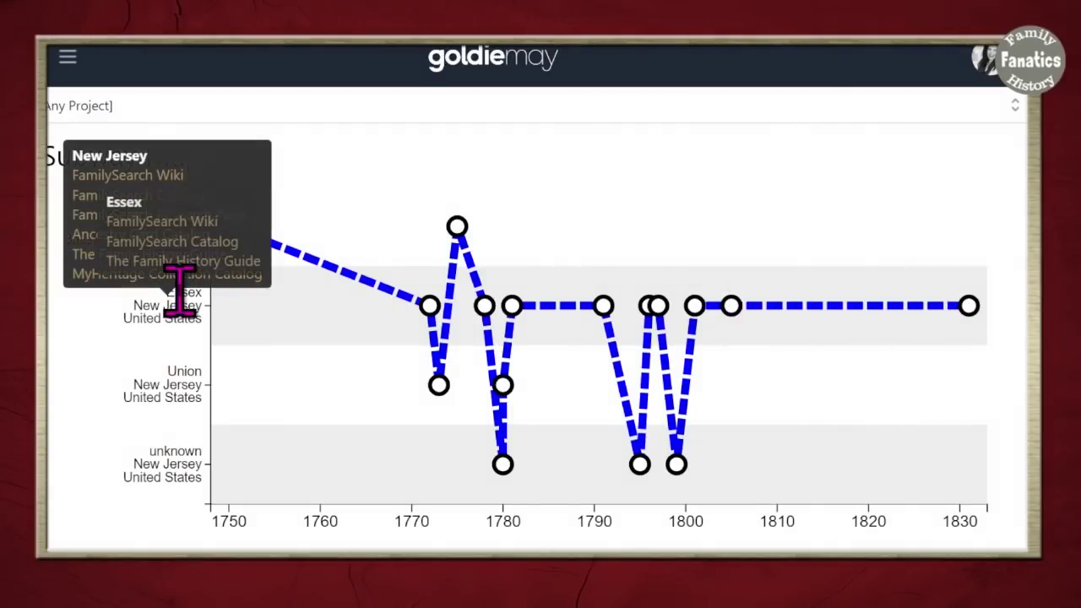
mouse_move(175, 317)
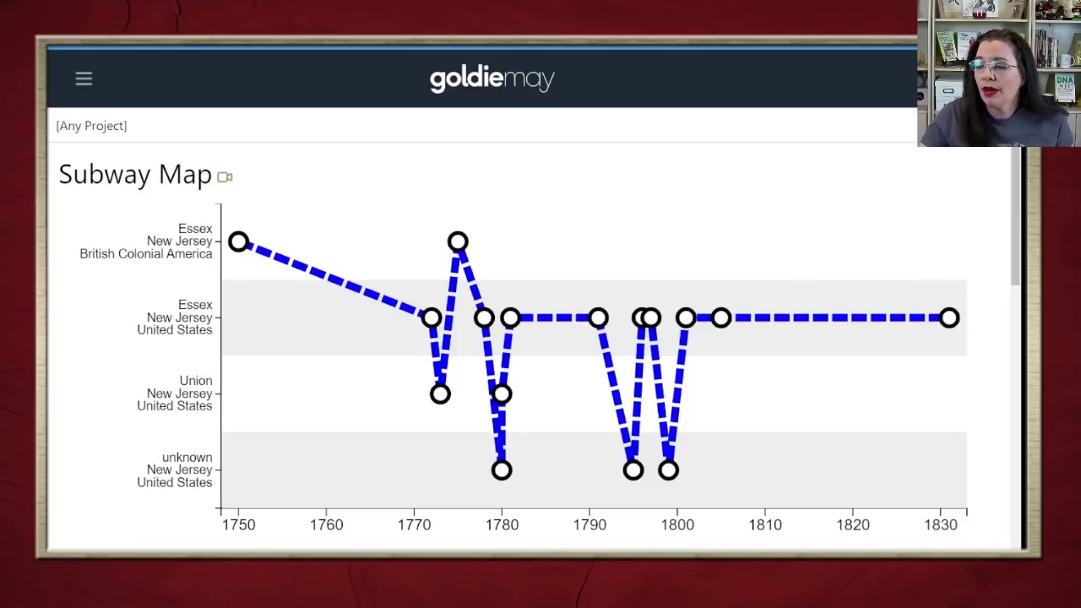
Read the Subway Map event tooltips, ending on William Townley's 17 December 1775 birth in Essex
mouse_move(241, 242)
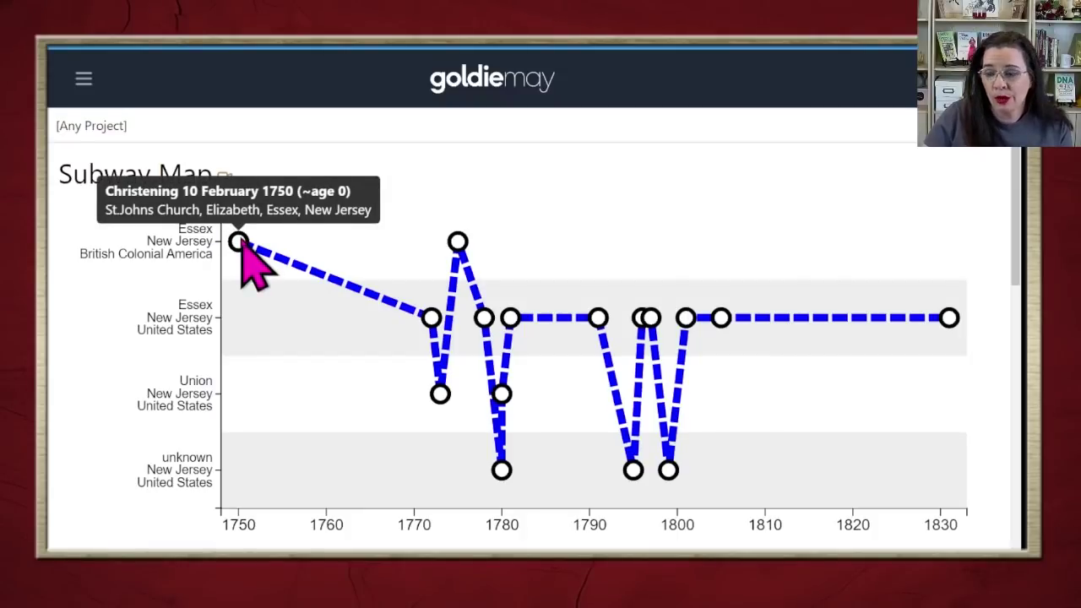
mouse_move(210, 319)
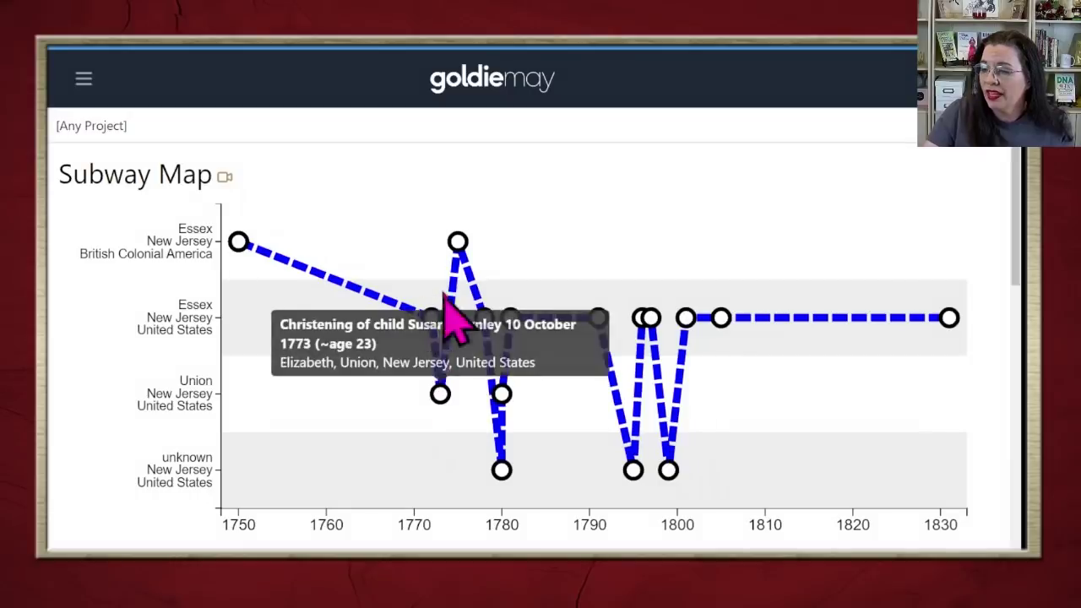
mouse_move(467, 247)
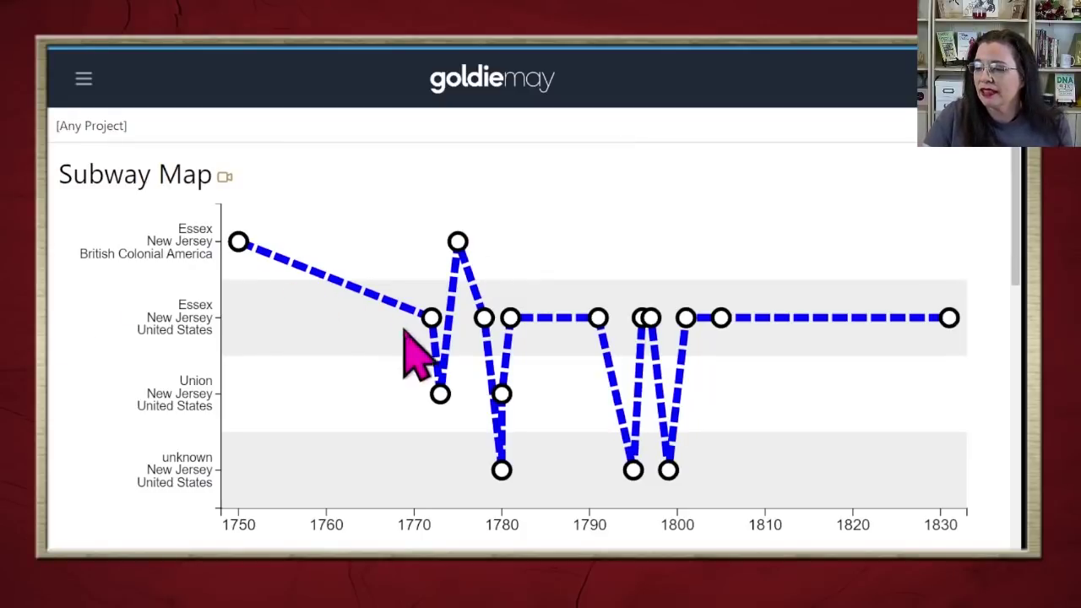
mouse_move(439, 395)
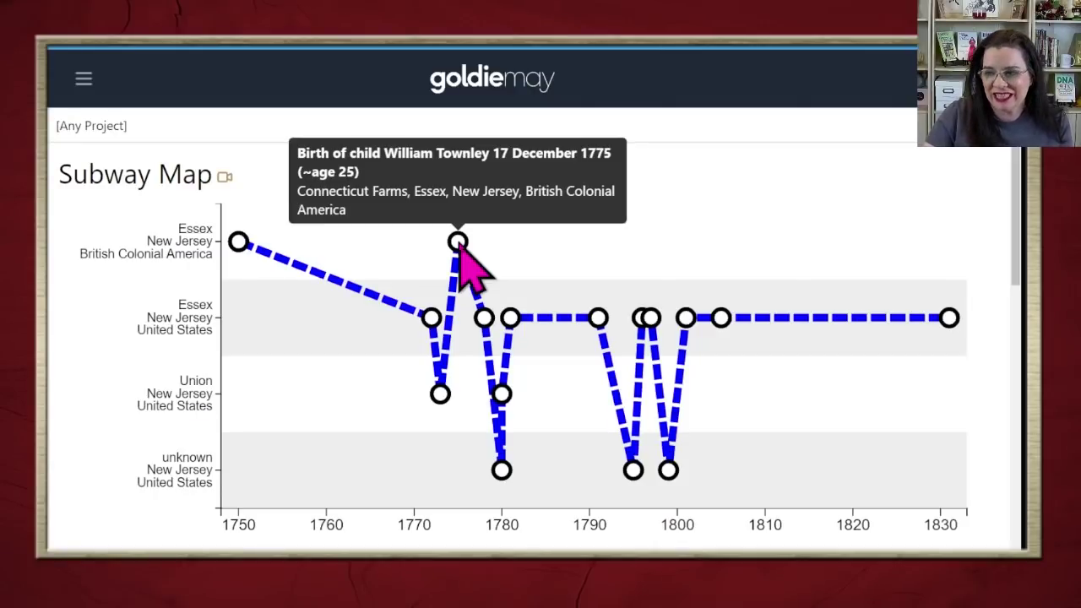
mouse_move(164, 410)
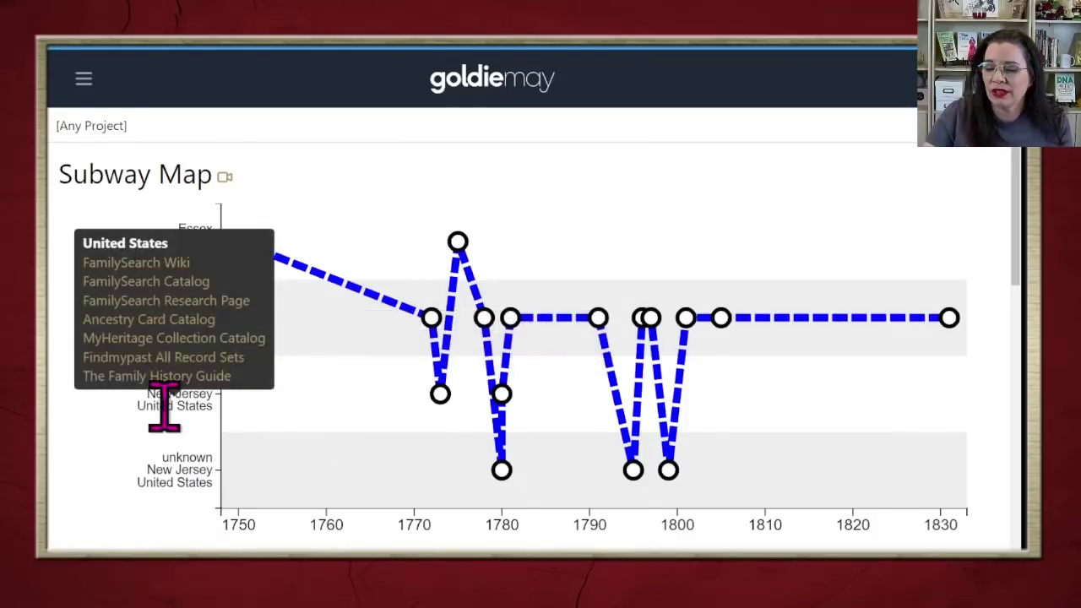
mouse_move(153, 248)
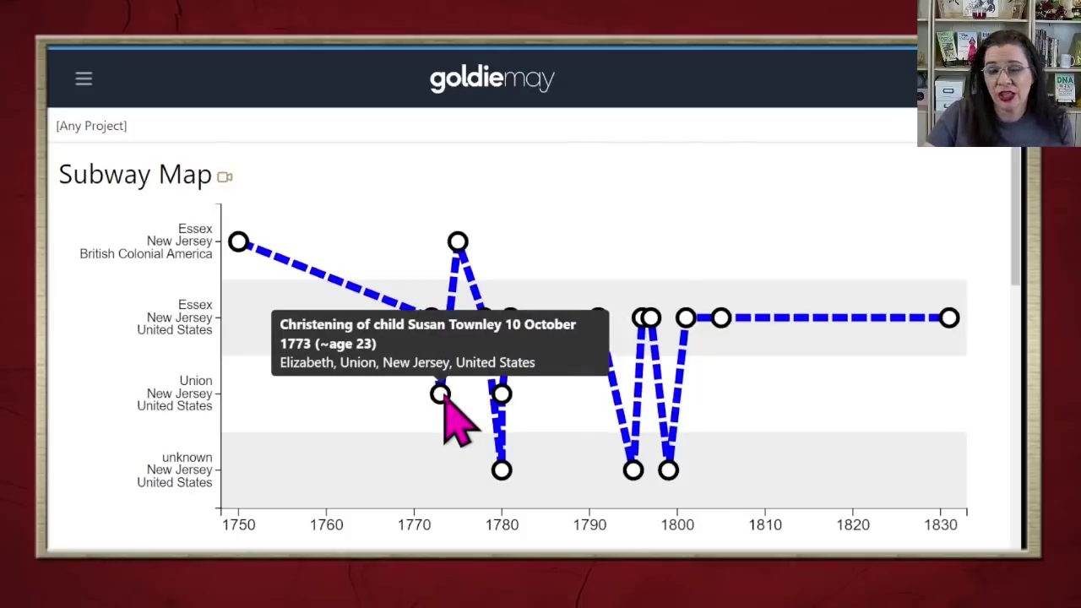
mouse_move(235, 249)
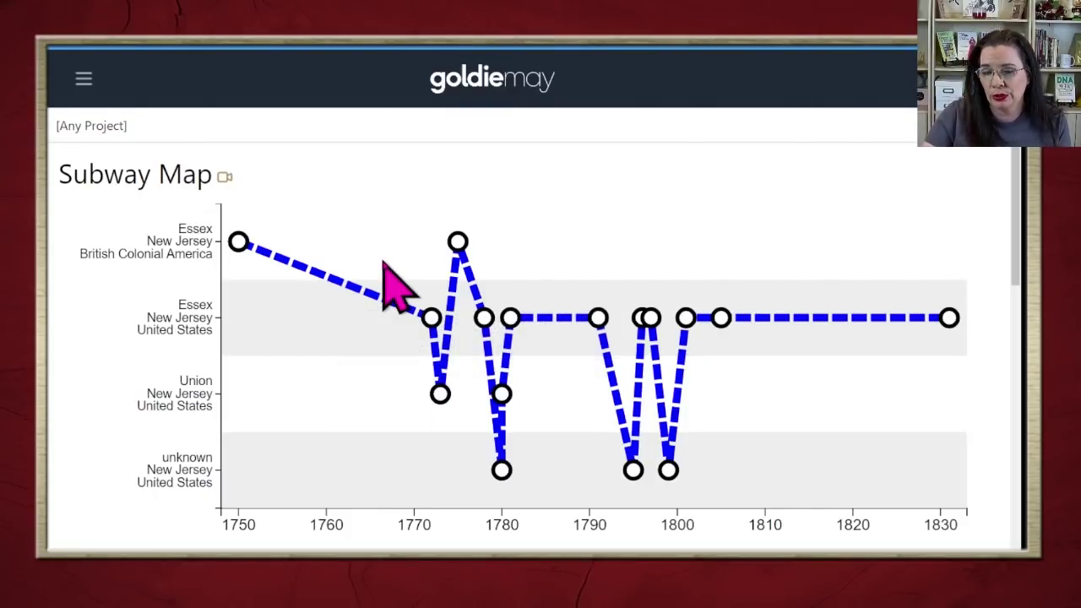
mouse_move(504, 479)
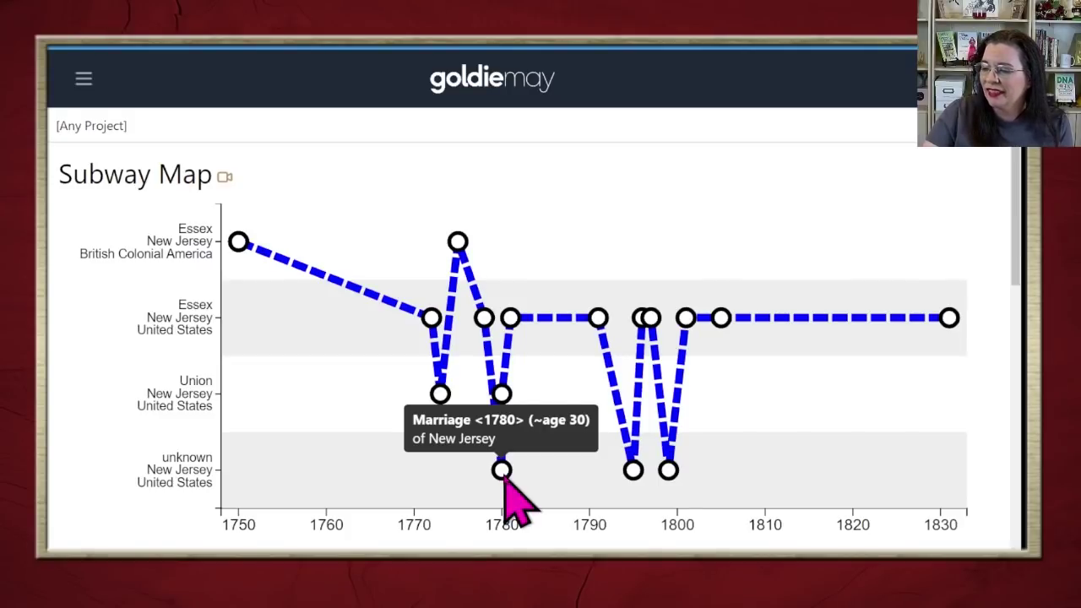
mouse_move(569, 321)
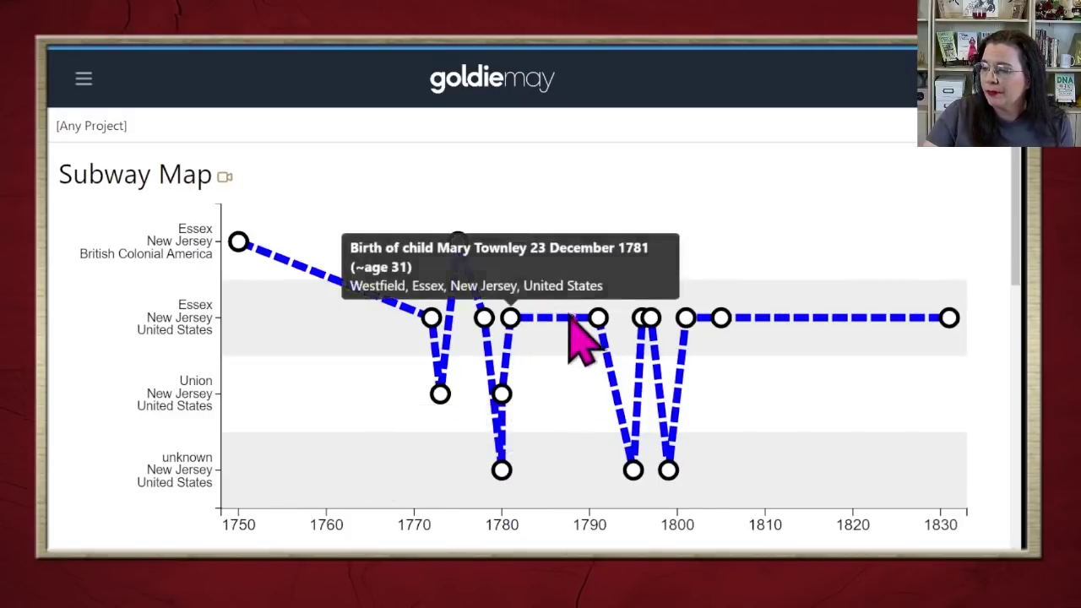